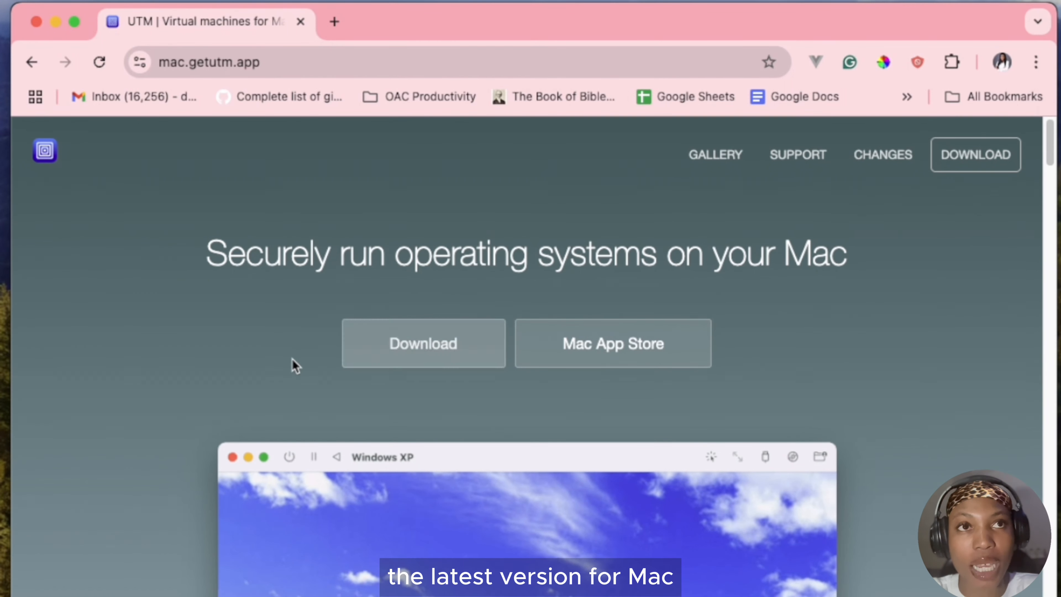
Start downloading UTM for Mac and cancel the transfer from the recent download history.
click(356, 355)
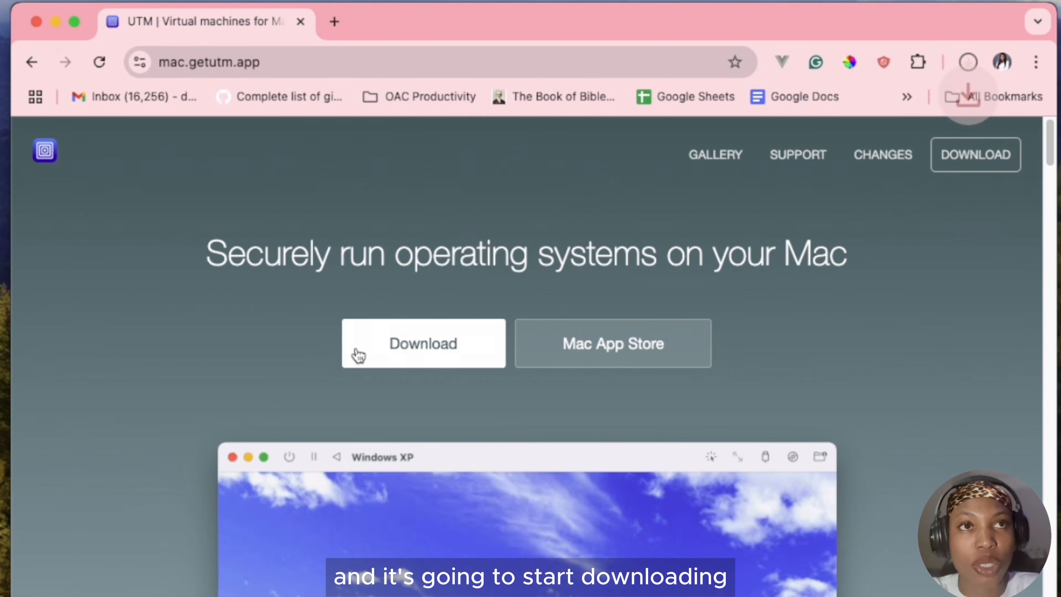
click(965, 64)
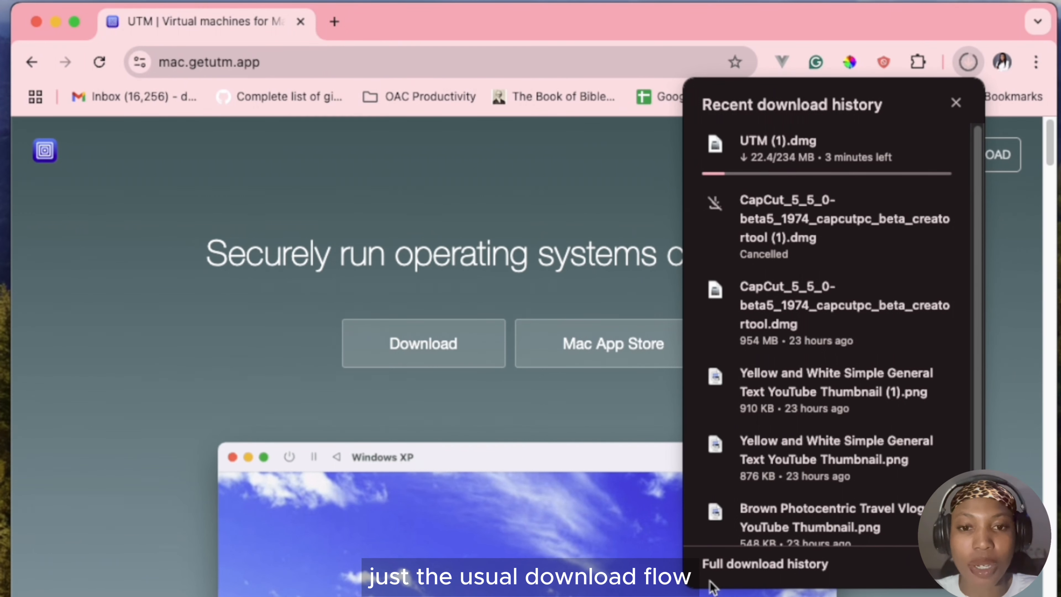
mouse_move(946, 134)
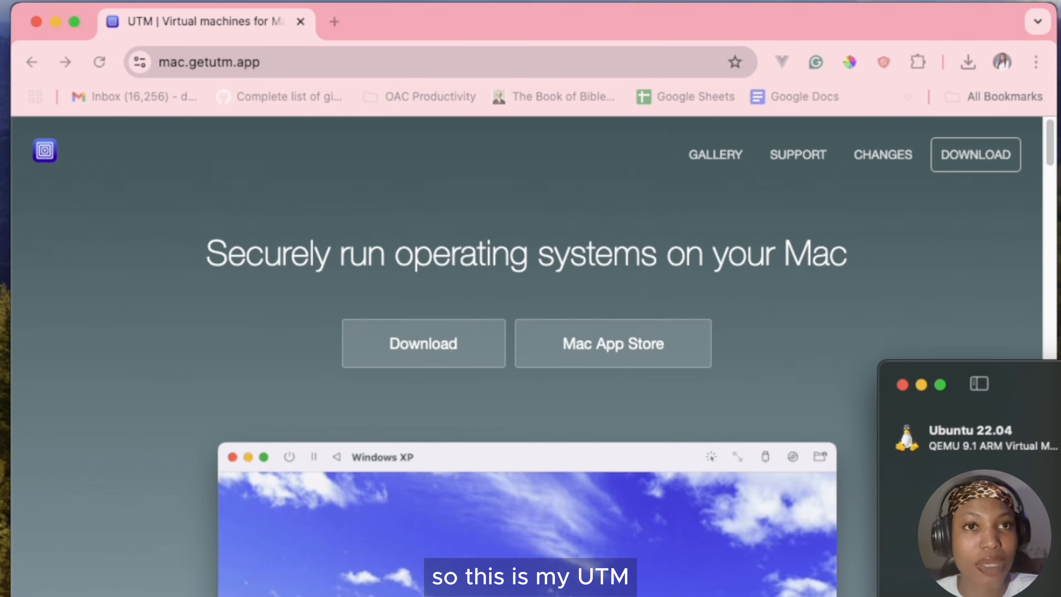
Bring up the already installed UTM app to view its virtual machine list, and minimize its window.
drag(1060, 377, 614, 65)
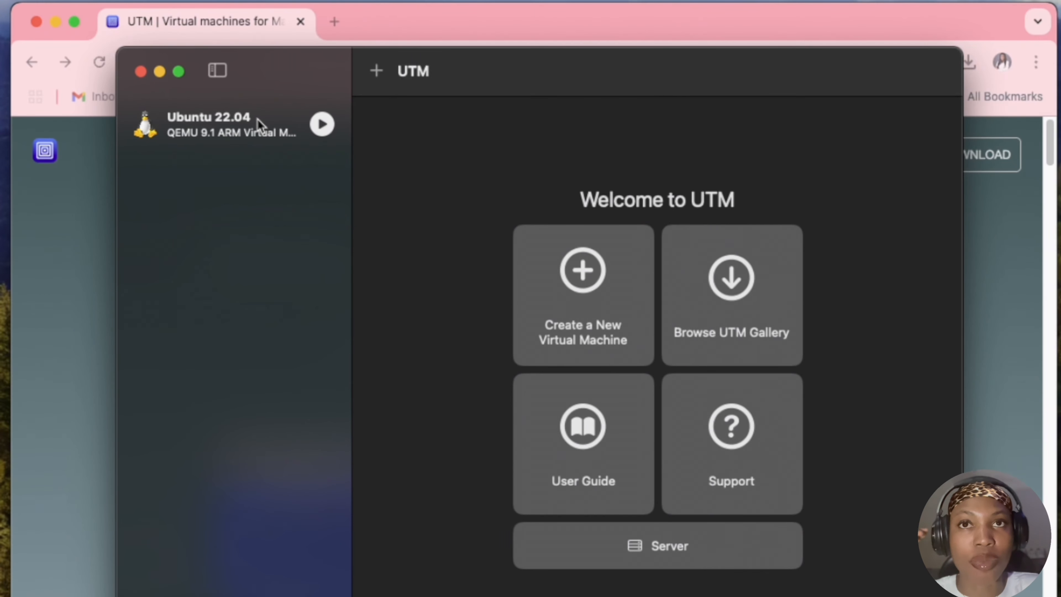
click(155, 75)
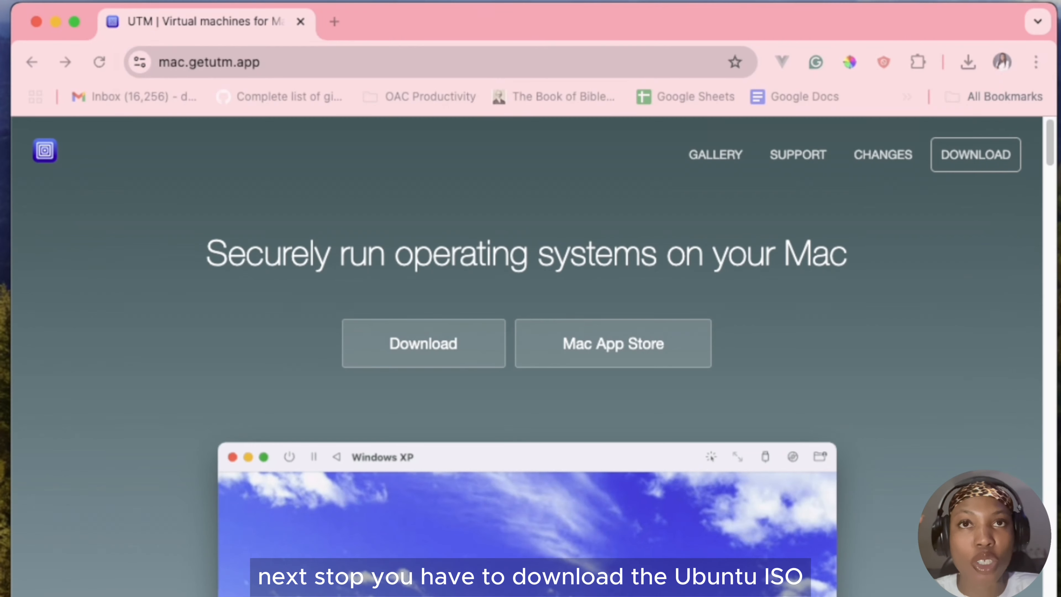
Search the web for ubuntu in a new browser tab and open the official Ubuntu website.
click(334, 22)
text(UBUNTU)
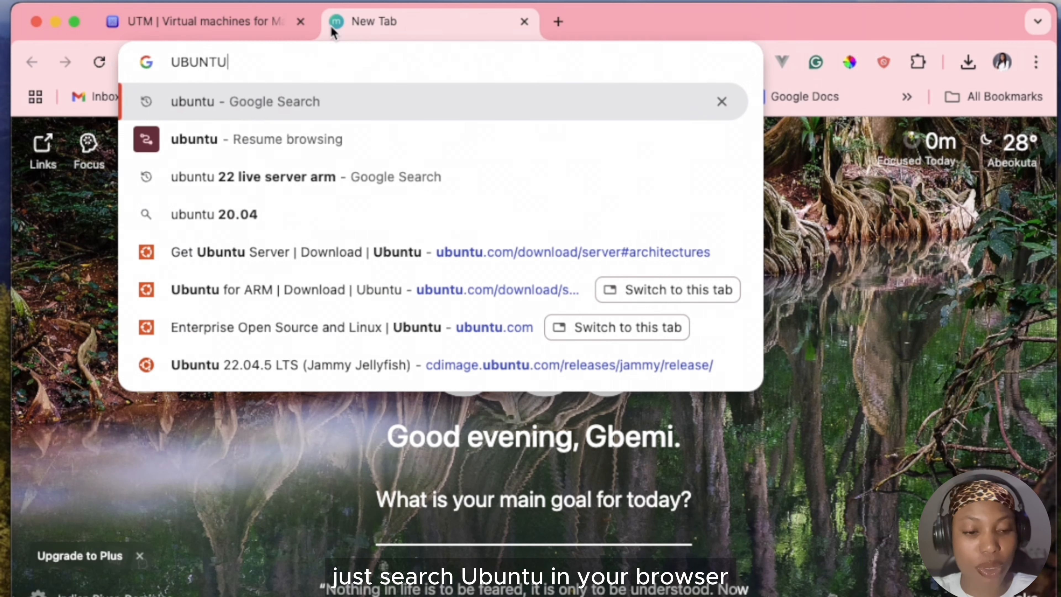
key(Caps_Lock)
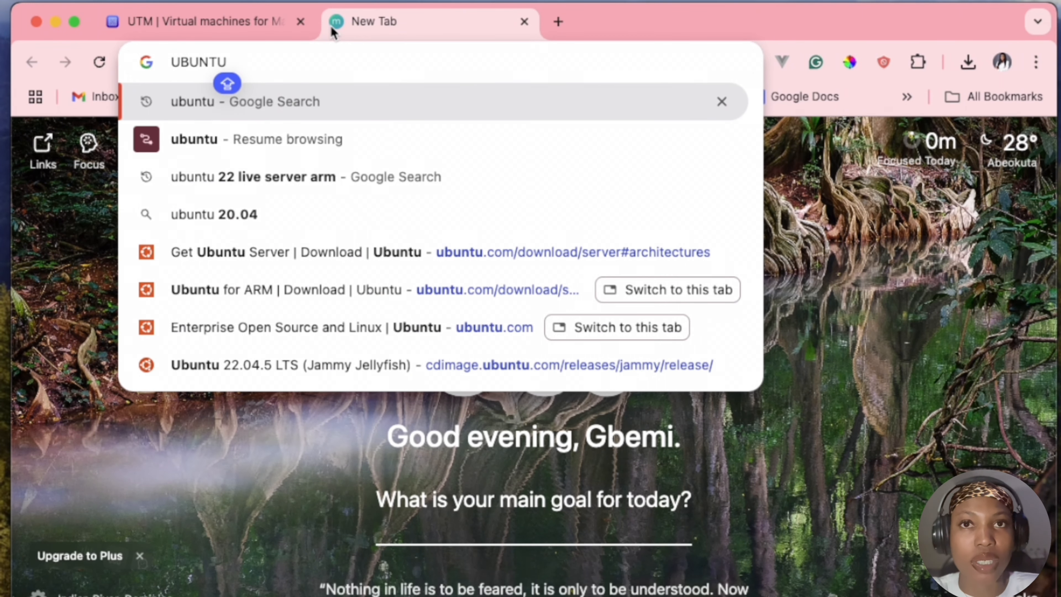
key(Return)
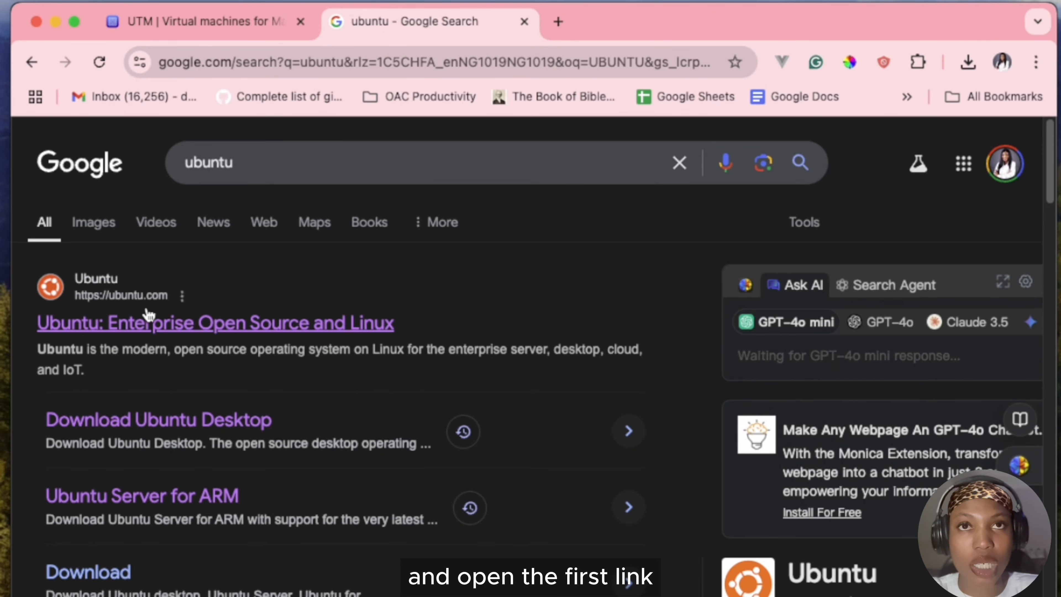
click(140, 322)
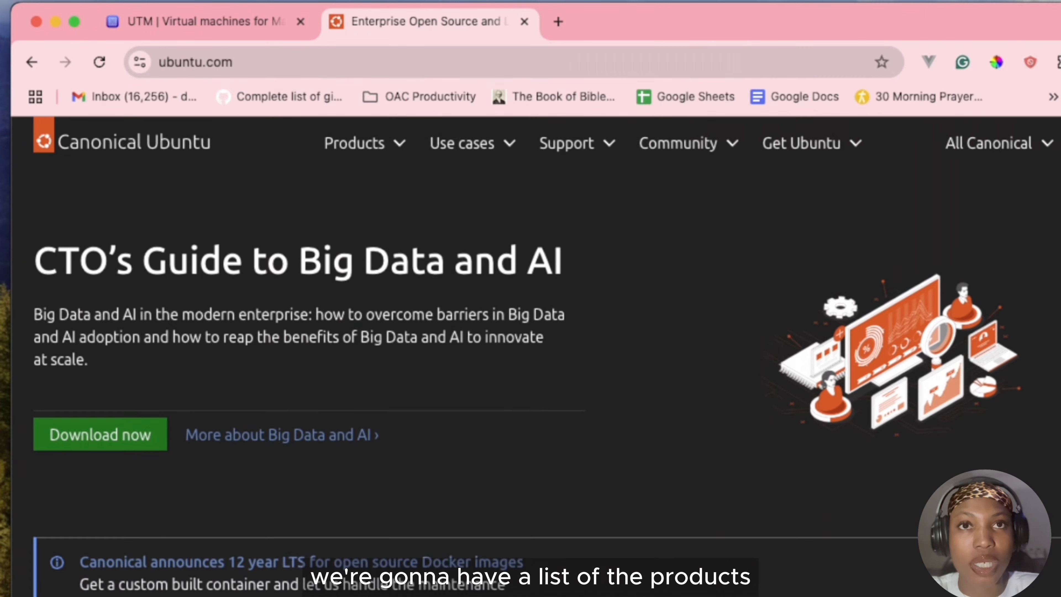
Open the Ubuntu Server product page and go on to its download page.
click(415, 145)
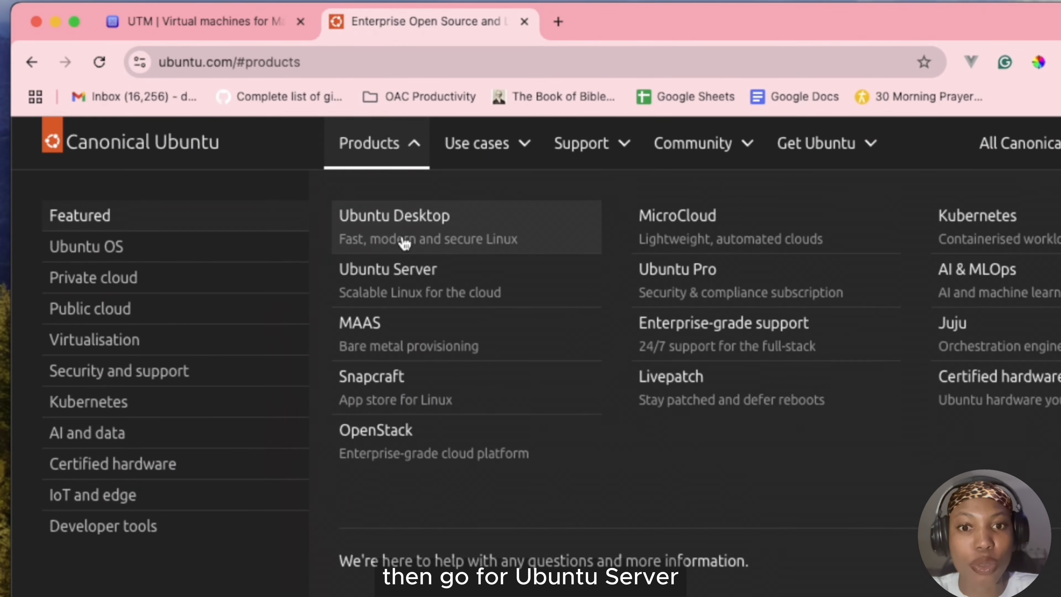
click(438, 295)
drag(1057, 298, 1060, 299)
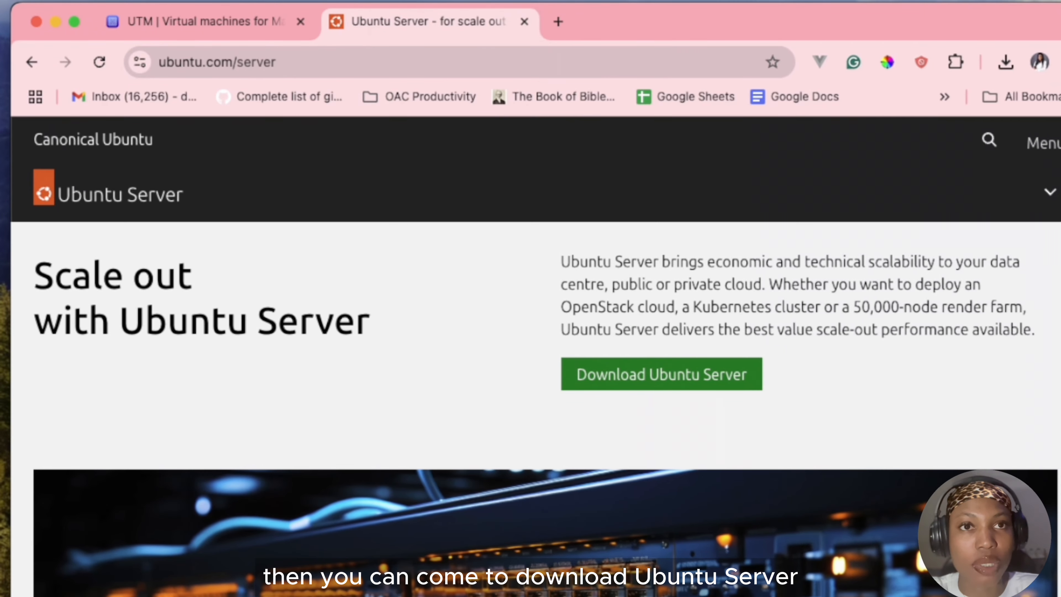
click(683, 373)
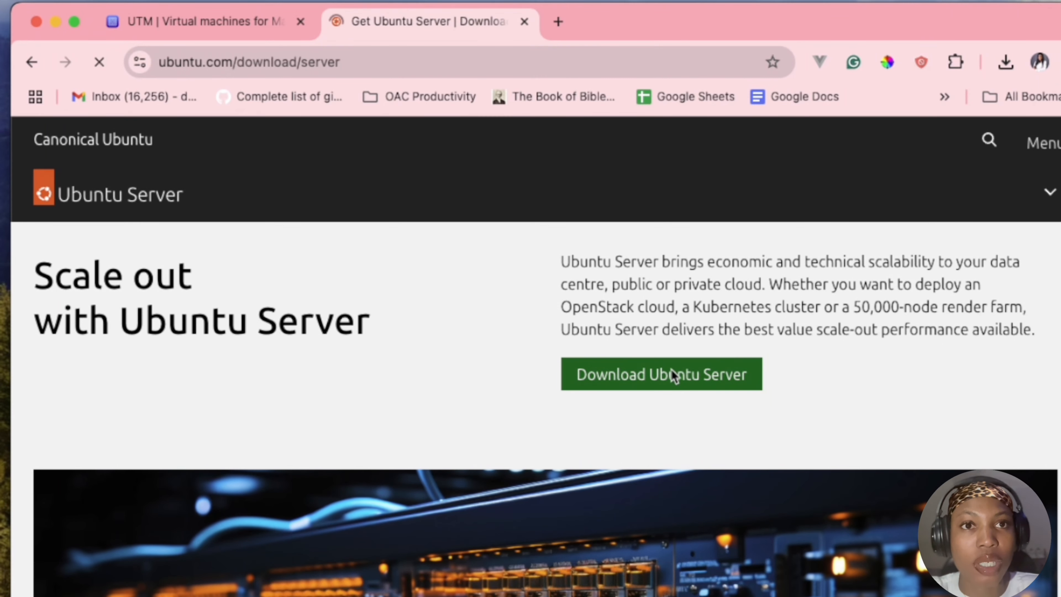
Go to the alternative architectures of Ubuntu Server and open the Ubuntu Server for ARM download page.
scroll(555, 467, down, 2)
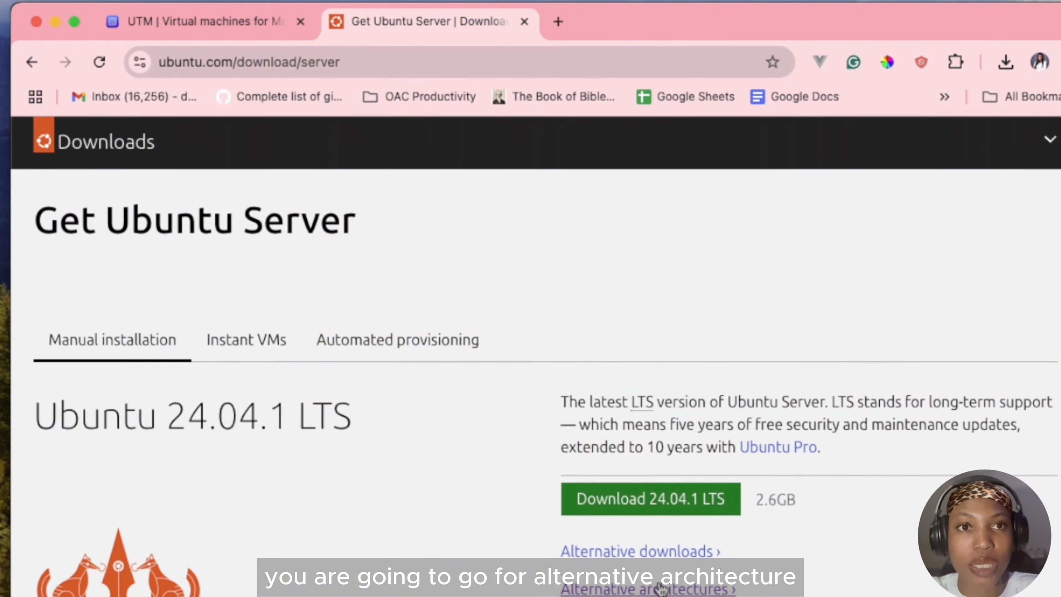
scroll(660, 588, down, 1)
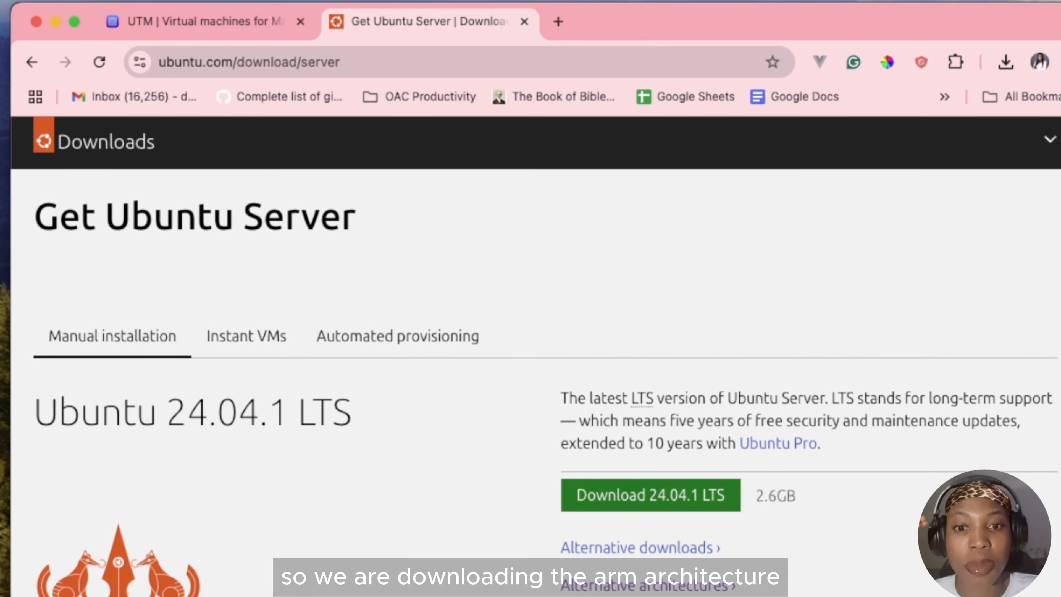
scroll(789, 514, down, 2)
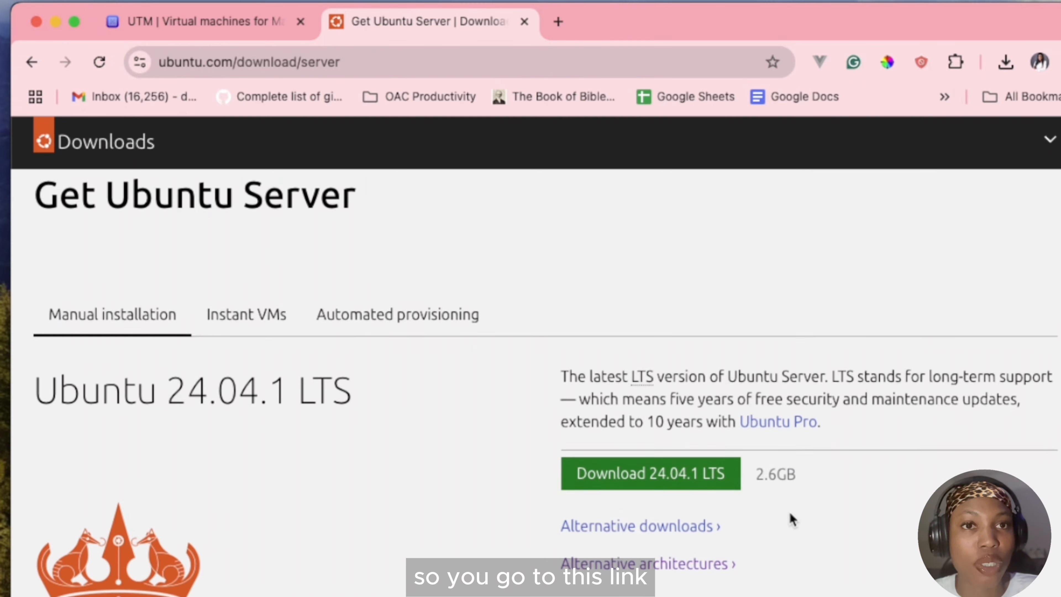
click(633, 550)
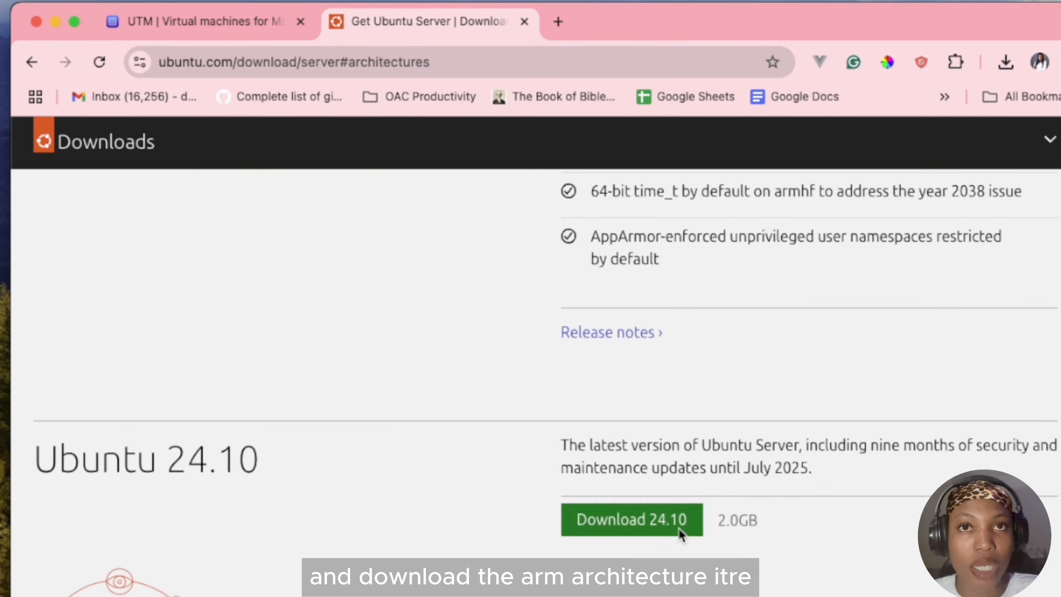
click(307, 196)
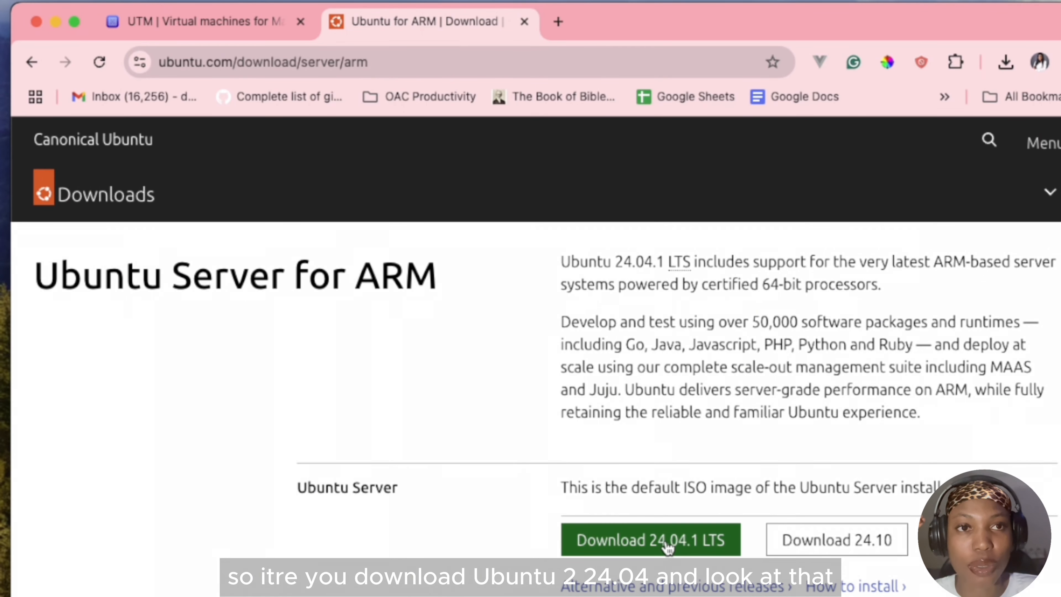
Download the Ubuntu Server 24.04.1 LTS image for ARM and check it in the recent download history.
click(667, 544)
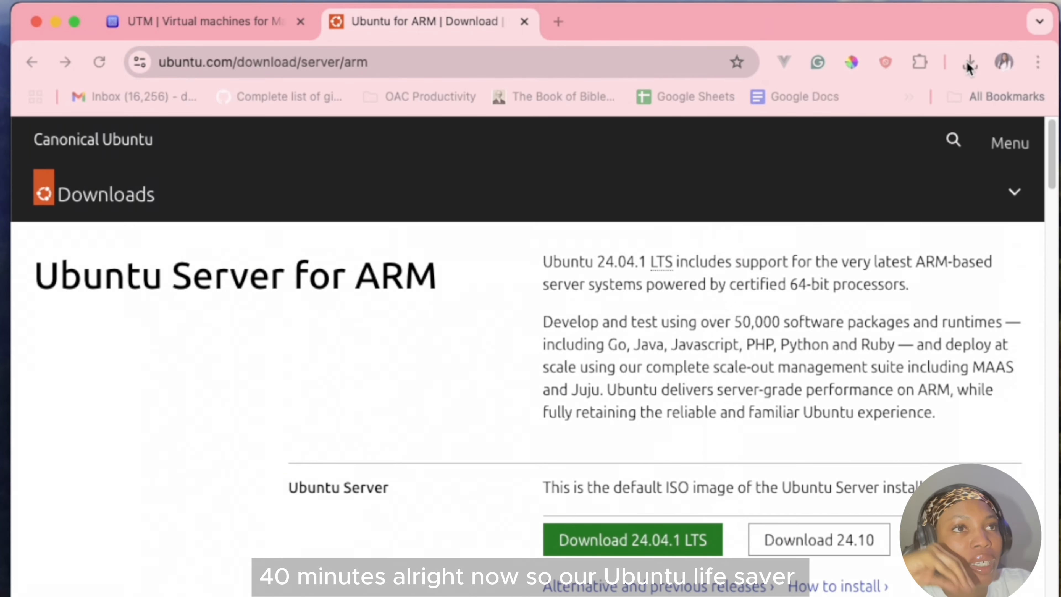
click(969, 62)
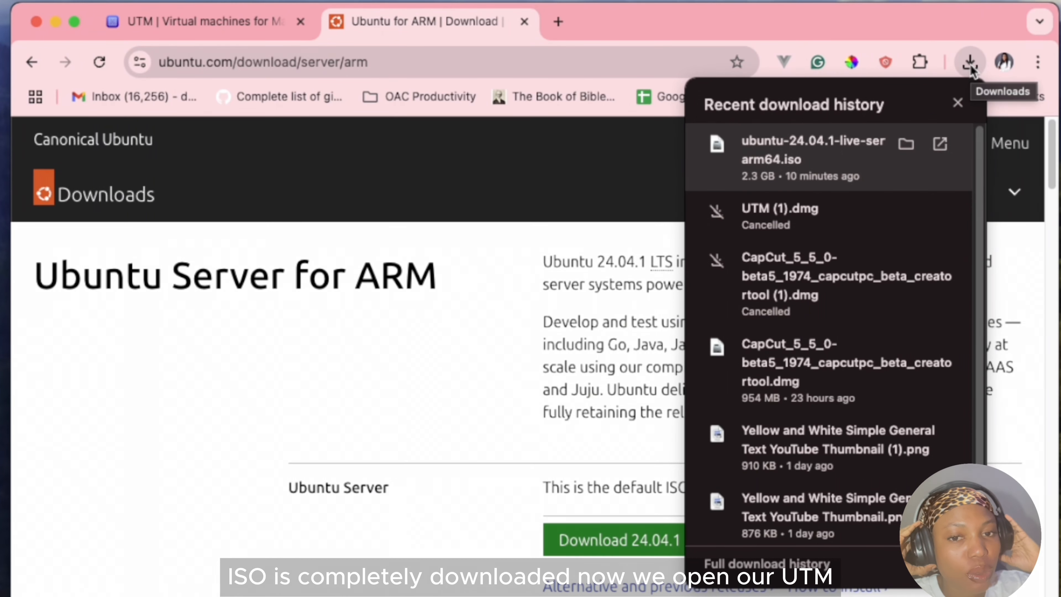
click(525, 301)
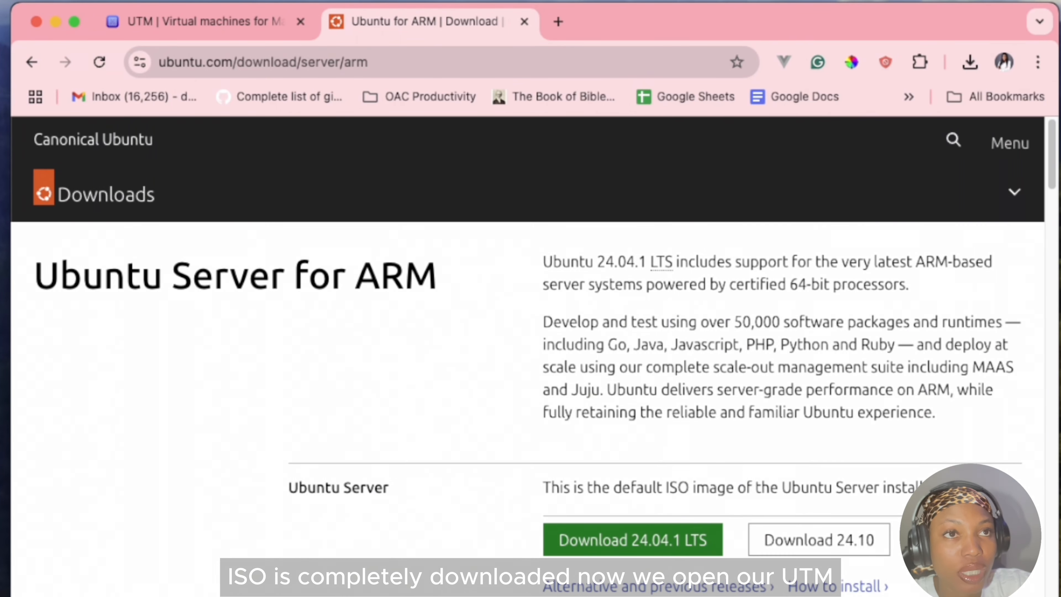
Switch to UTM and start a new virtualized machine with Linux as its operating system.
key(super+Tab)
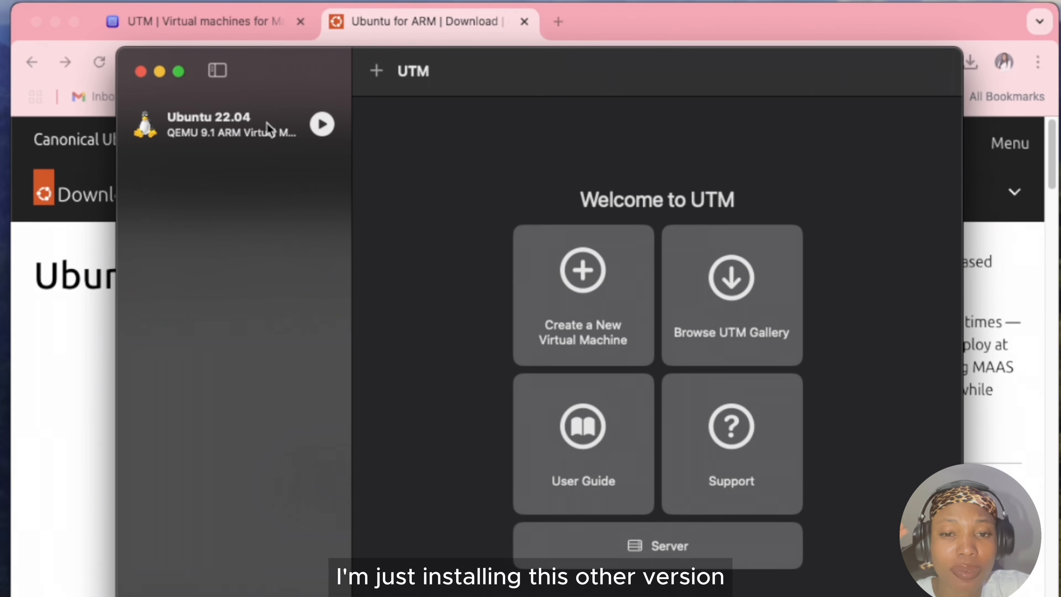
click(571, 283)
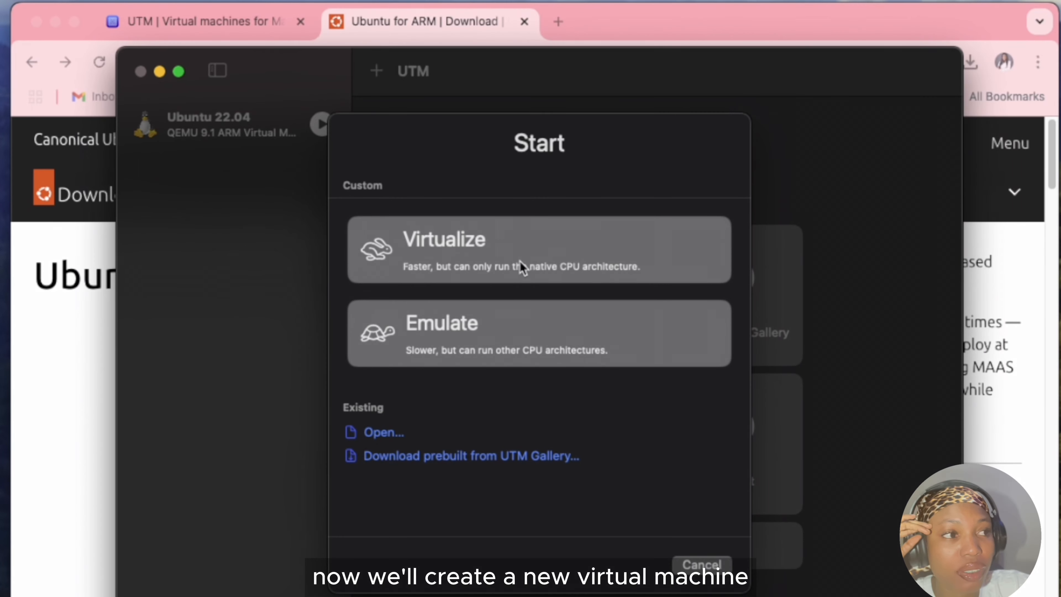
click(508, 259)
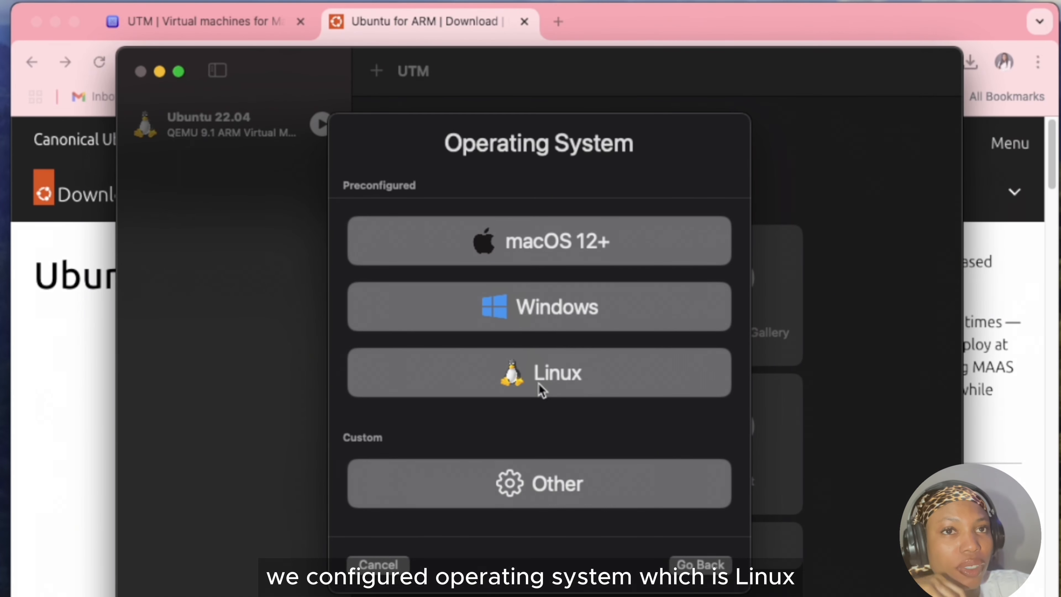
click(541, 391)
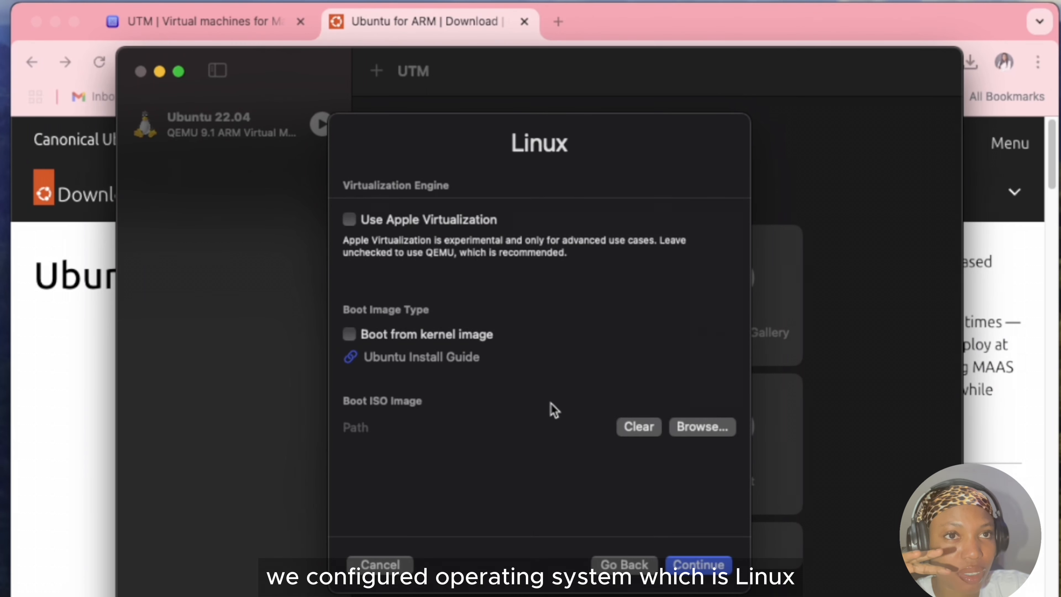
Set ubuntu-24.04.1-live-server-arm64.iso from the Downloads folder as the boot ISO image and continue to the hardware settings.
click(719, 428)
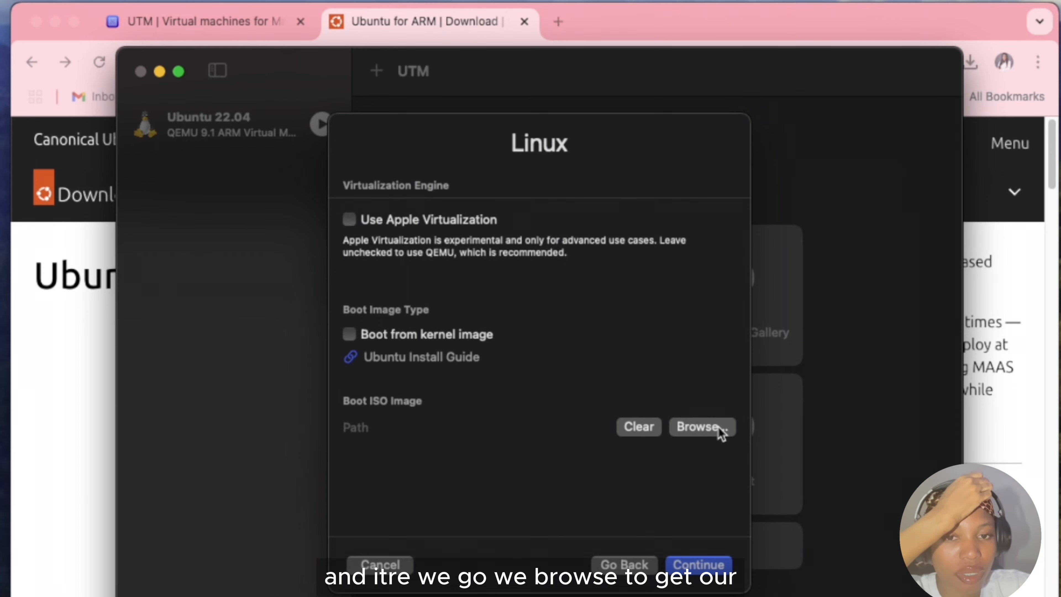
click(430, 351)
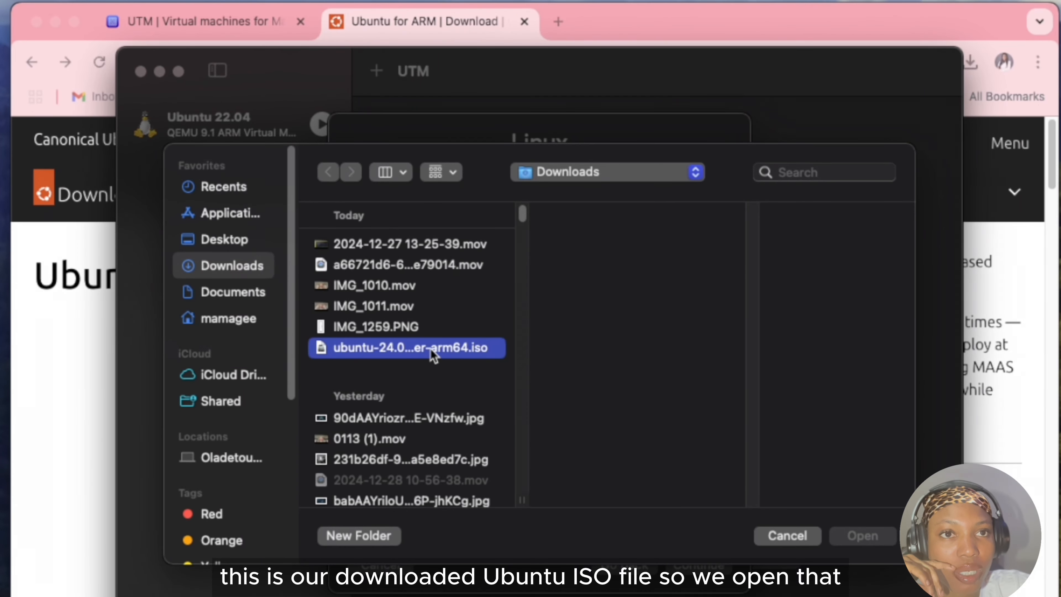
click(875, 542)
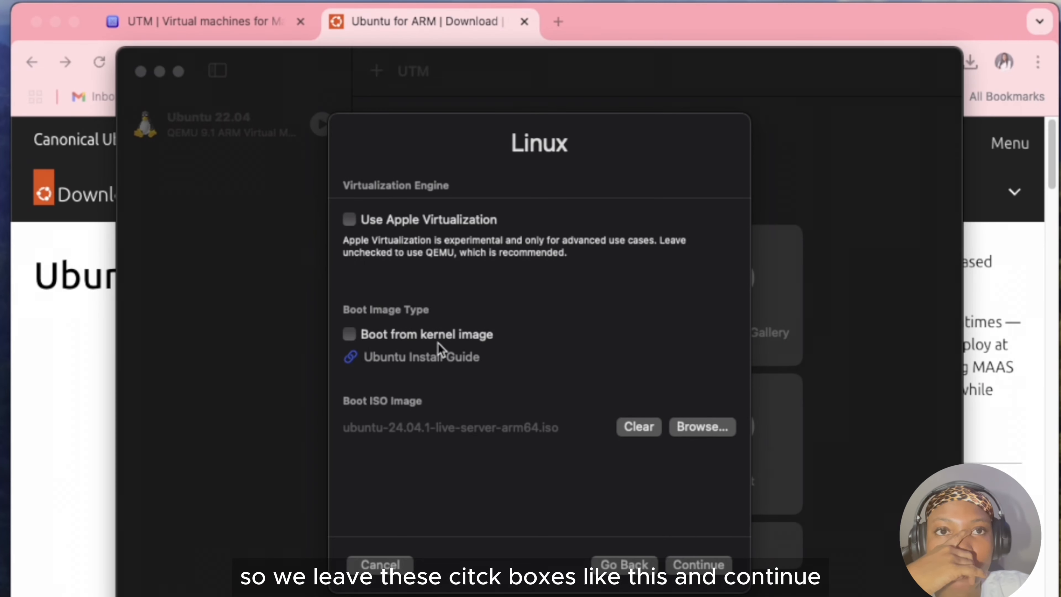
click(698, 565)
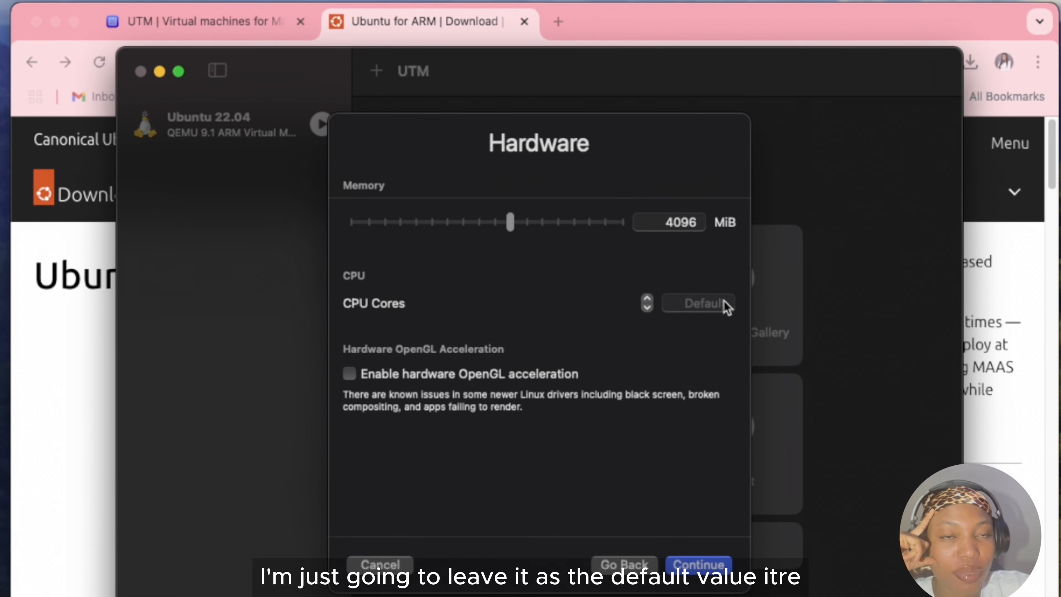
Set the CPU cores to 8, enable hardware OpenGL acceleration, and continue to the storage settings.
click(672, 298)
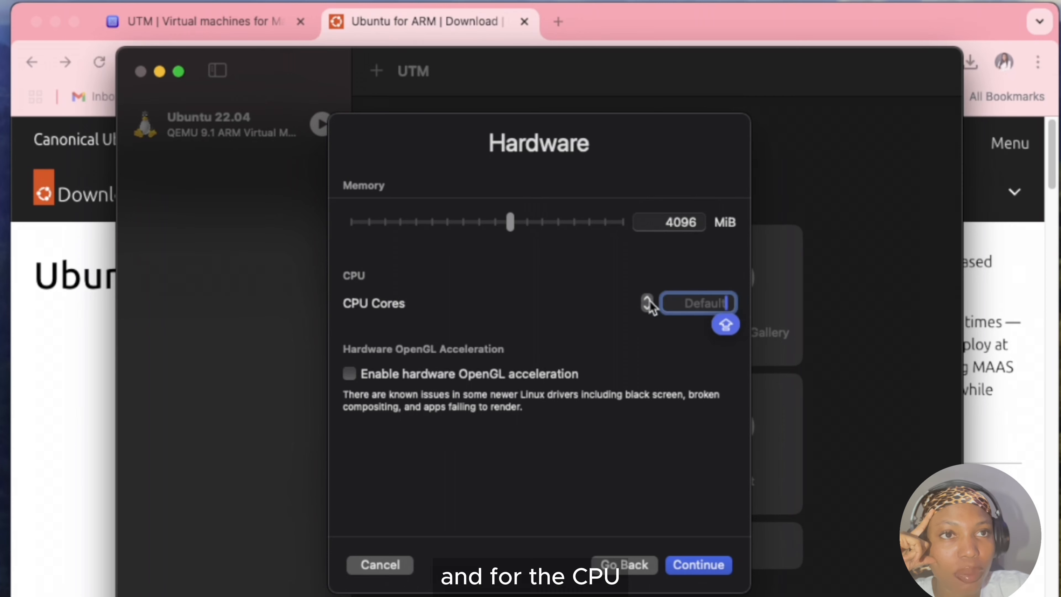
click(646, 297)
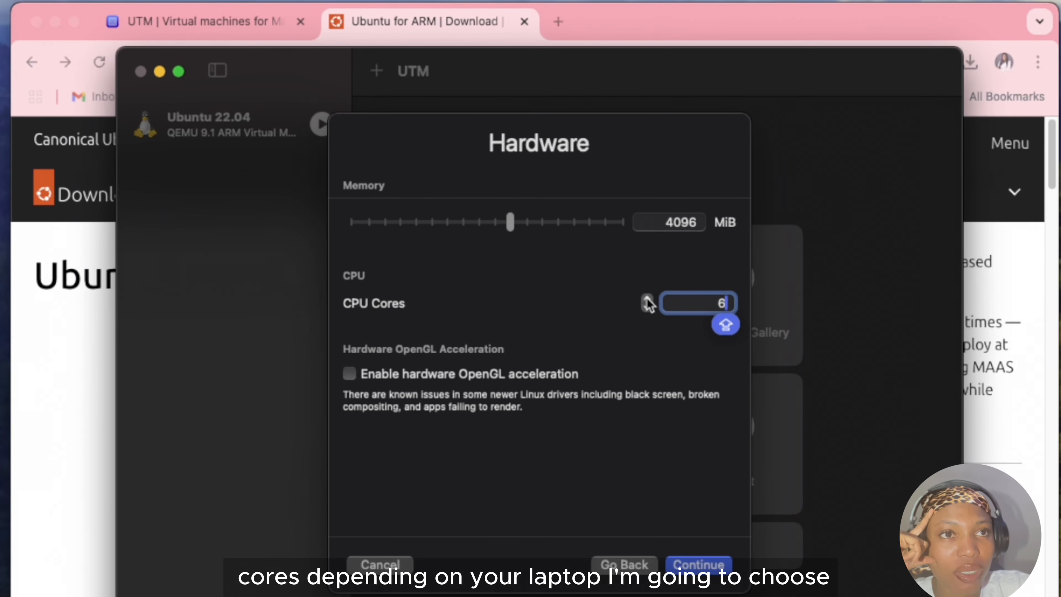
click(647, 298)
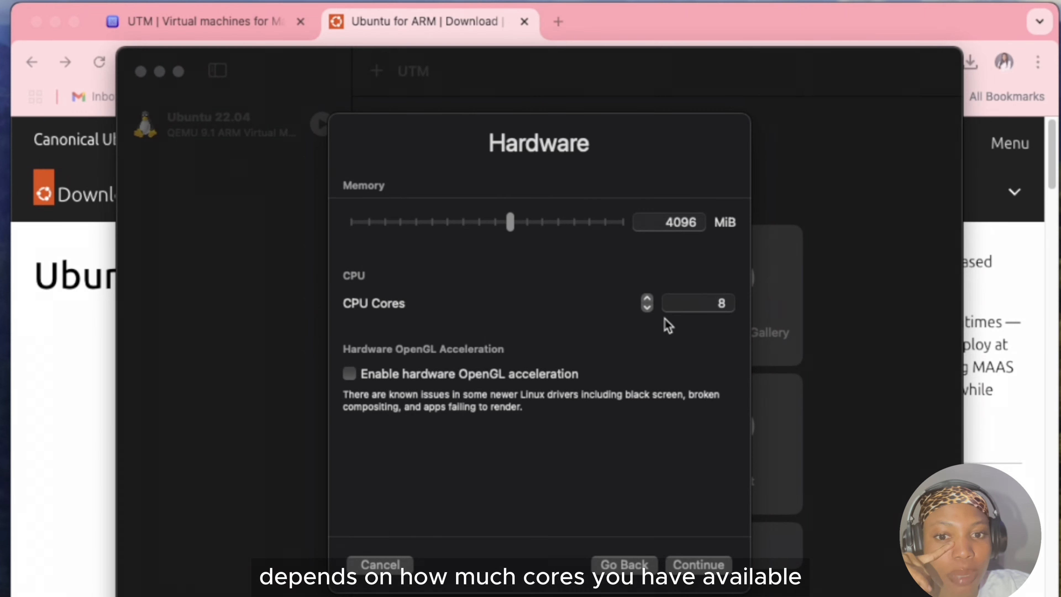
click(350, 376)
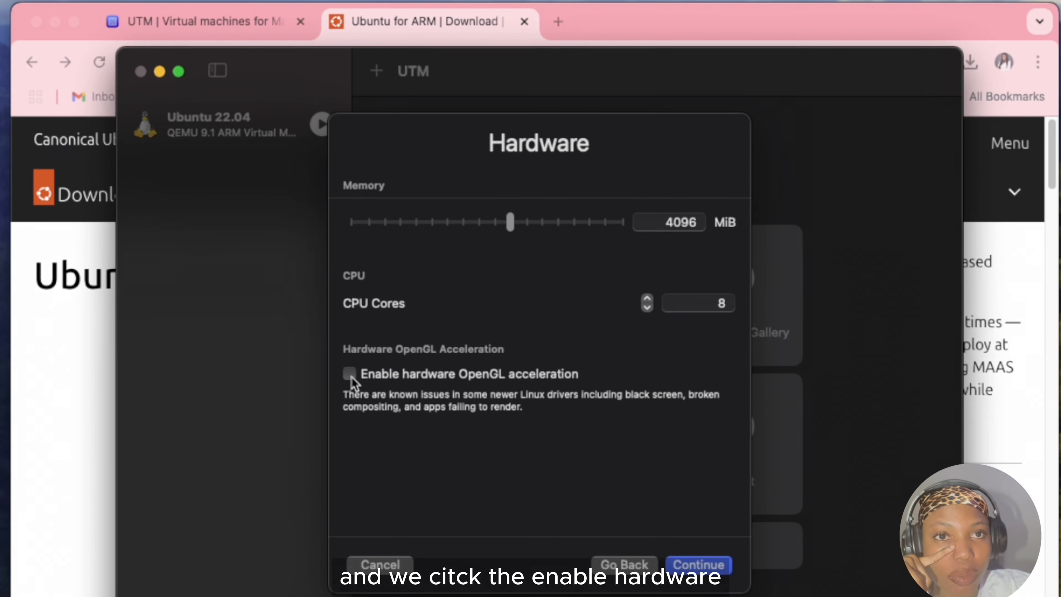
click(349, 373)
key(Return)
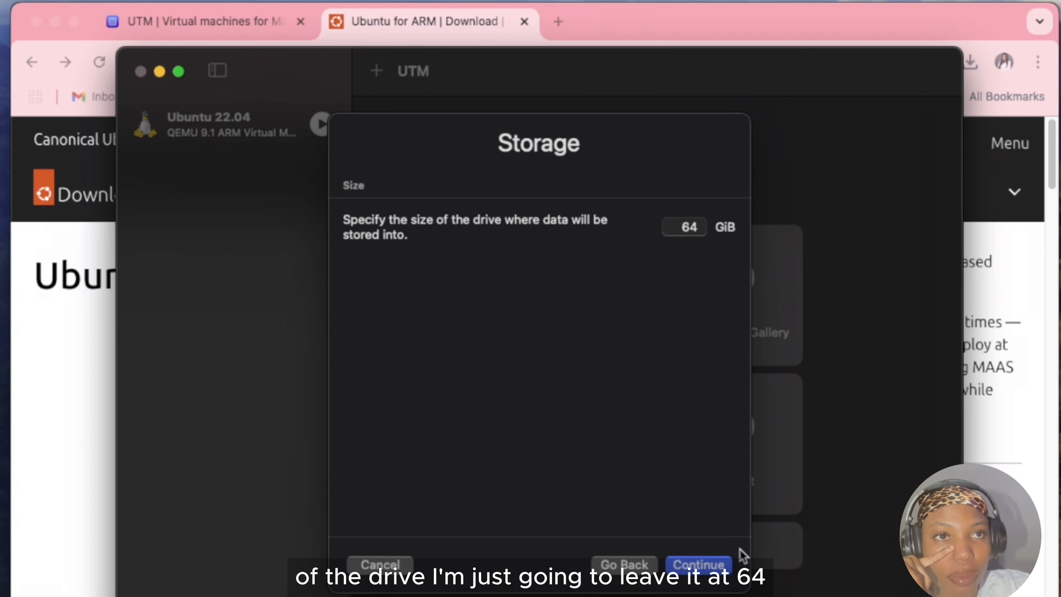
Accept the 64 GiB drive size and choose the Downloads folder as the shared directory.
click(698, 564)
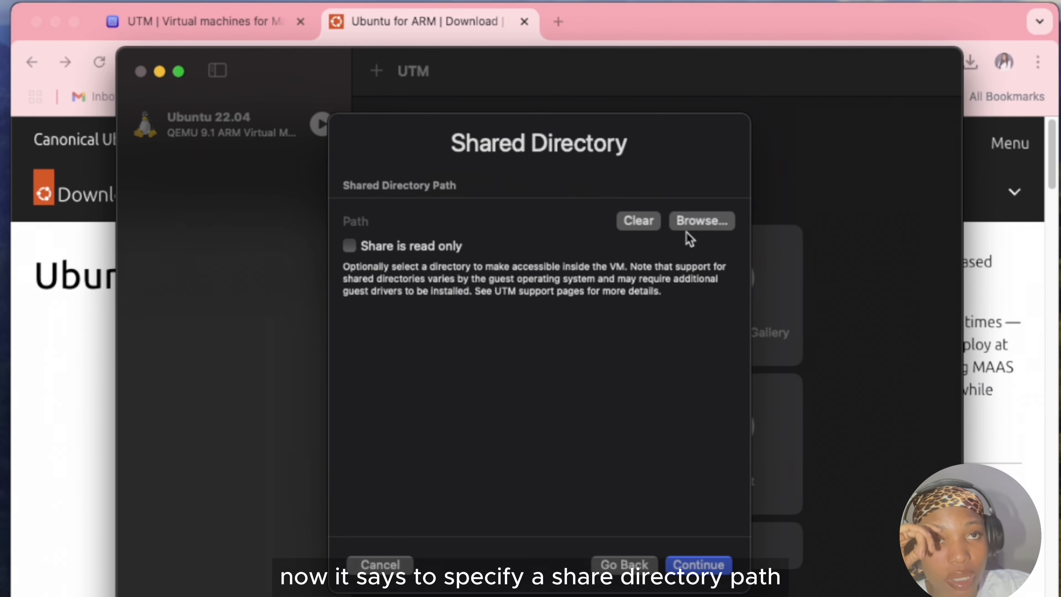
click(703, 218)
click(860, 536)
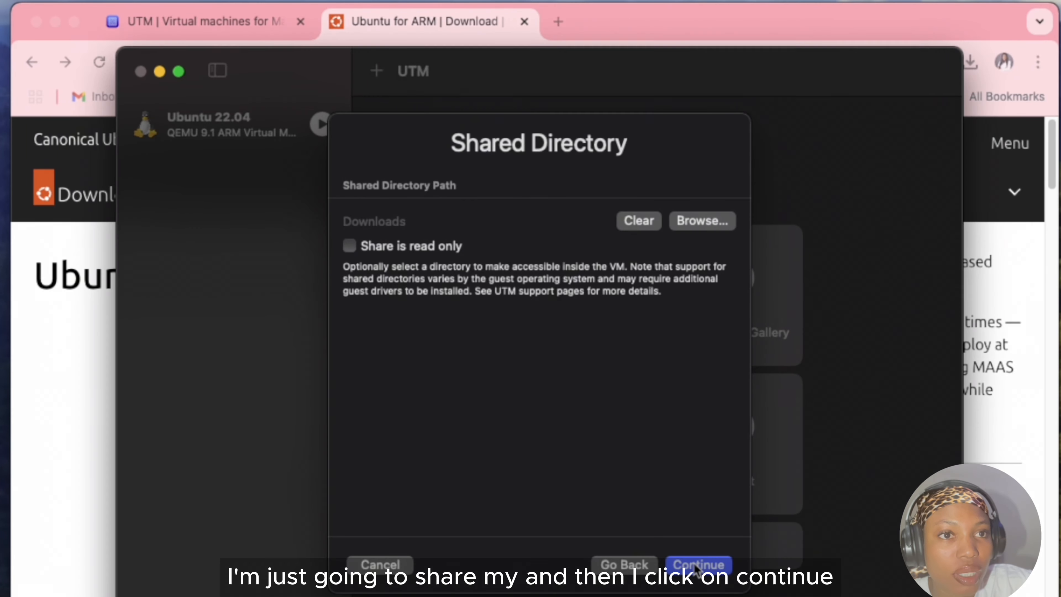
Name the virtual machine Ubuntu 24.04, enable Open VM Settings, and save the machine with its remaining settings as they are.
click(696, 565)
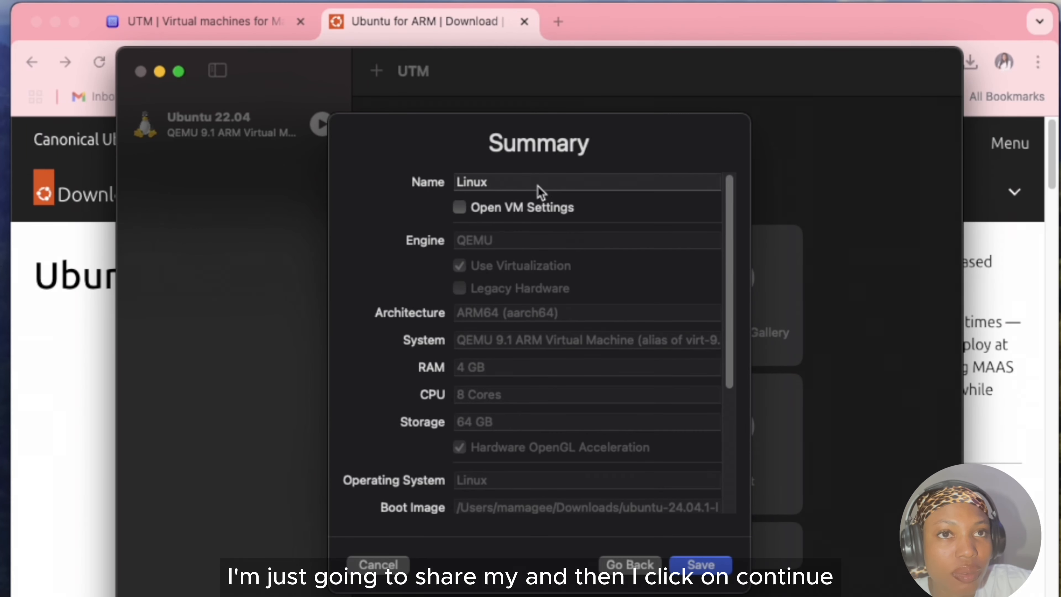
scroll(491, 440, down, 1)
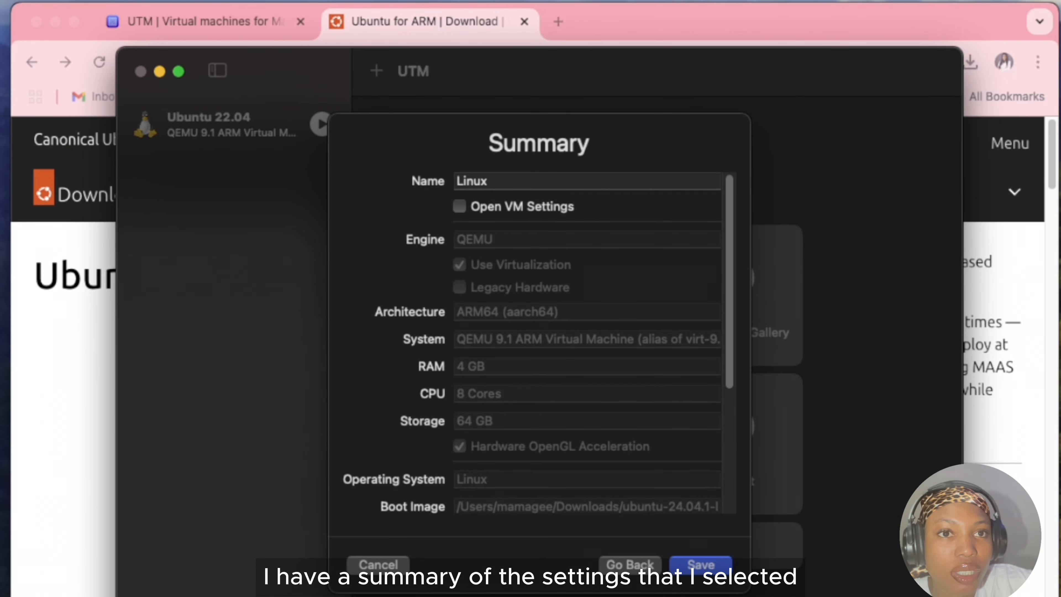
drag(489, 182, 437, 183)
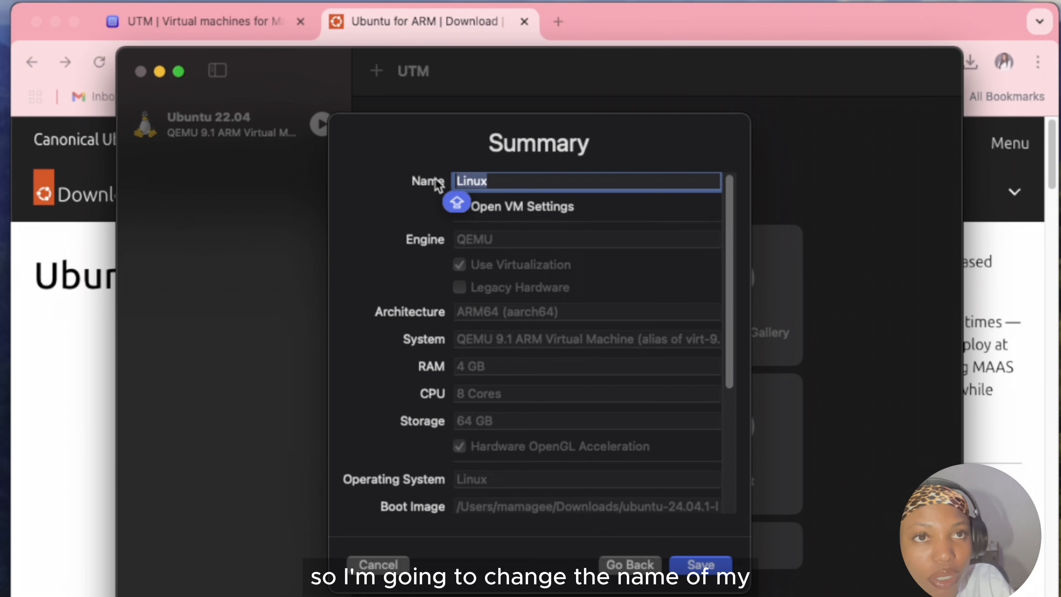
text(u)
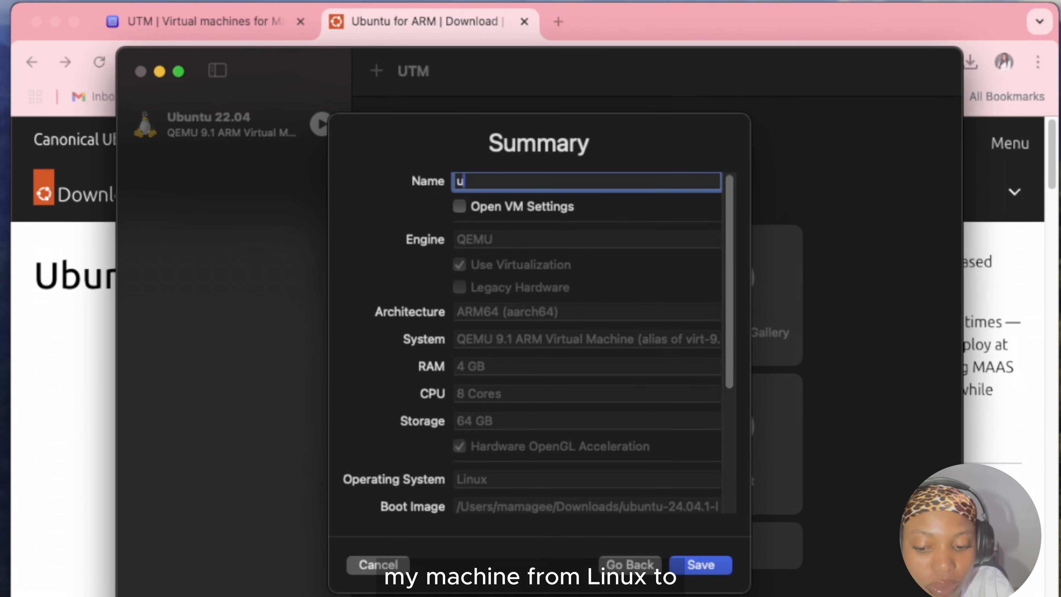
key(BackSpace)
text(UBUN)
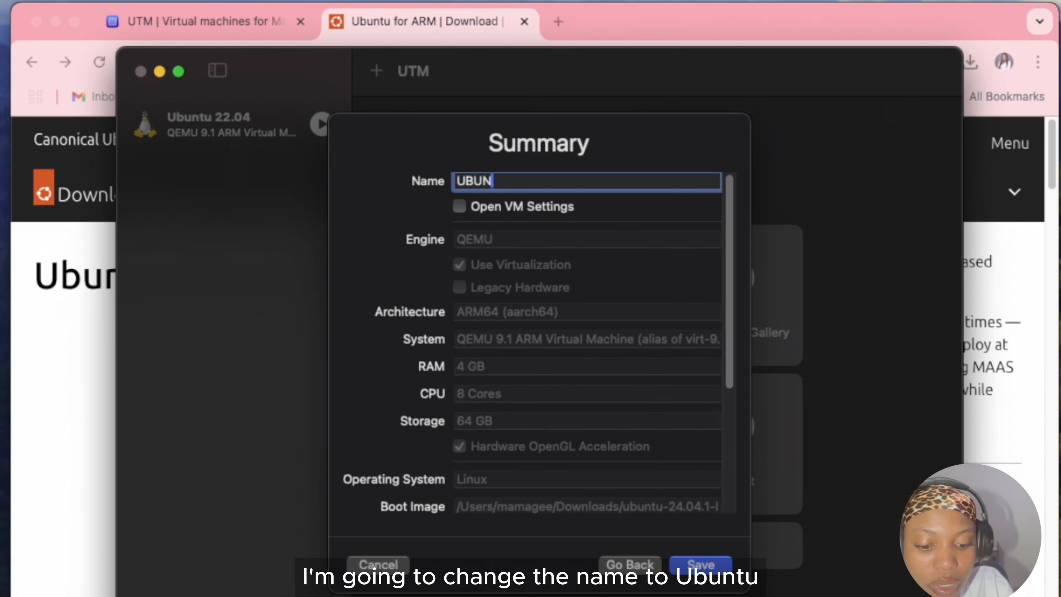
text(TU)
key(Caps_Lock)
key(BackSpace)
key(BackSpace)
key(BackSpace)
key(BackSpace)
key(BackSpace)
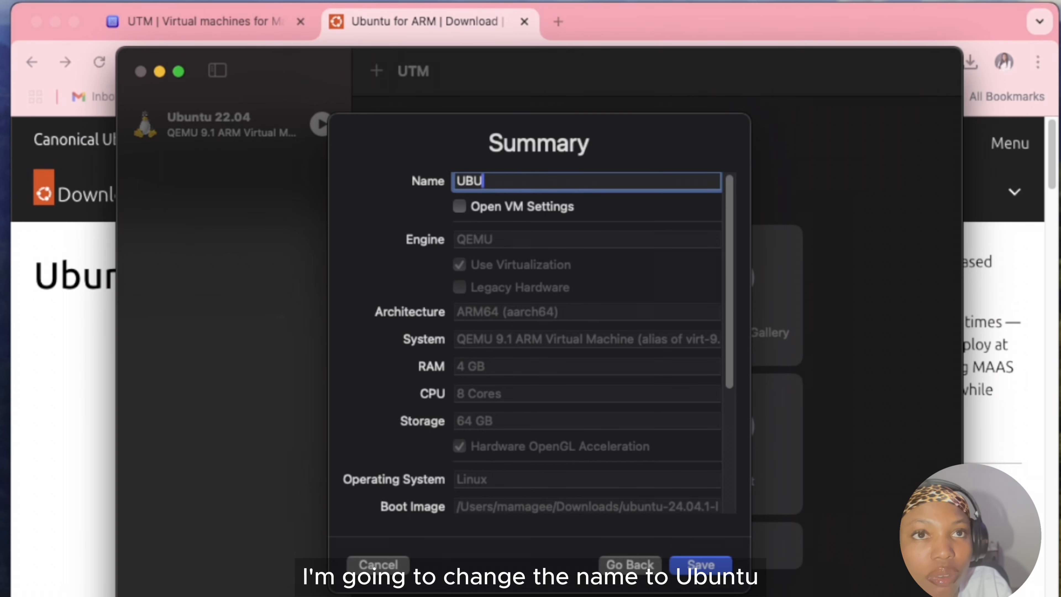
text(buntu 24.04)
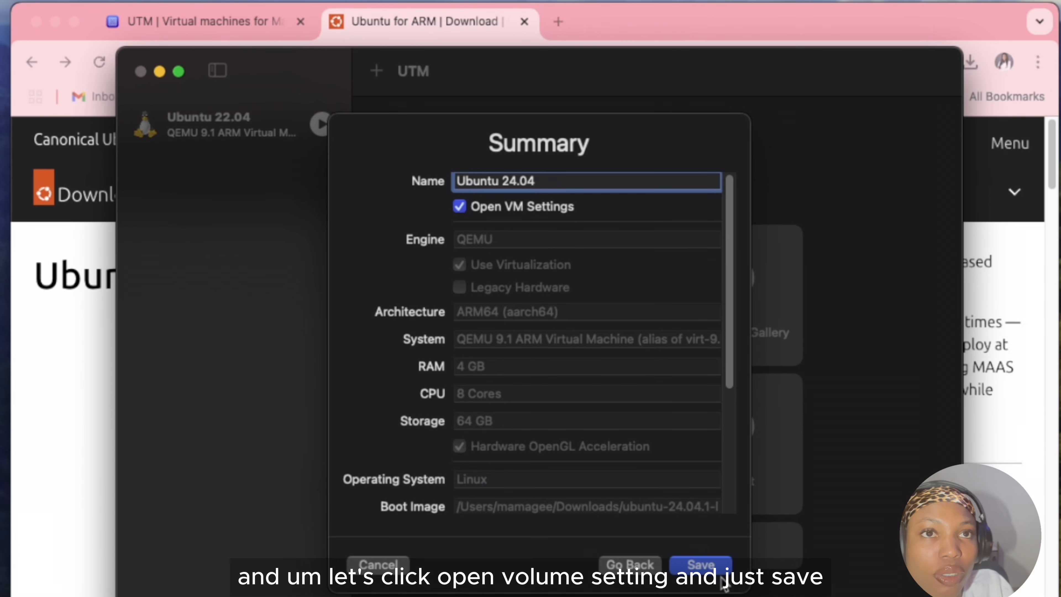
click(690, 566)
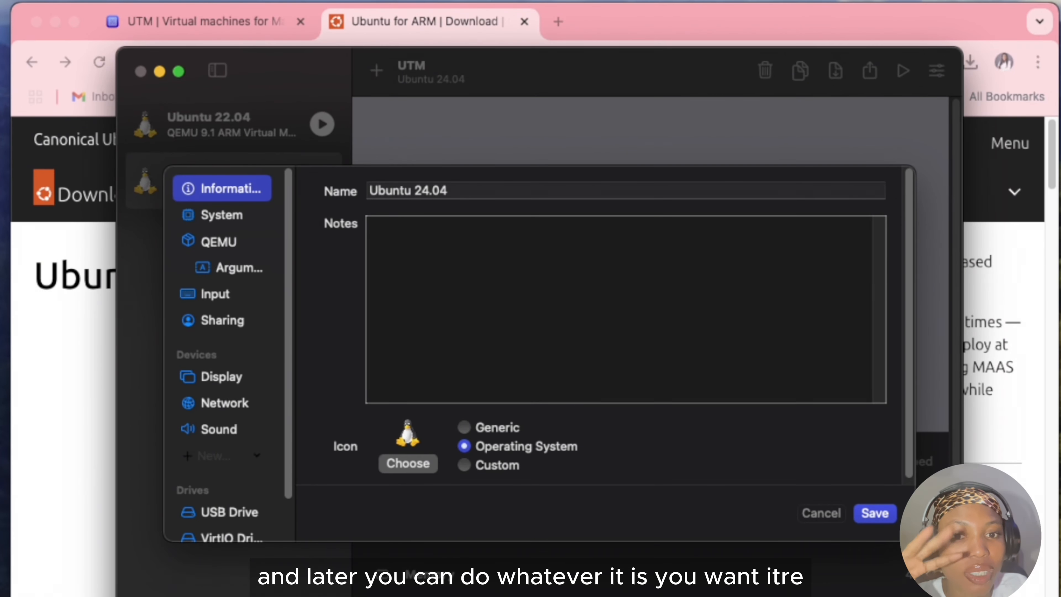
click(889, 517)
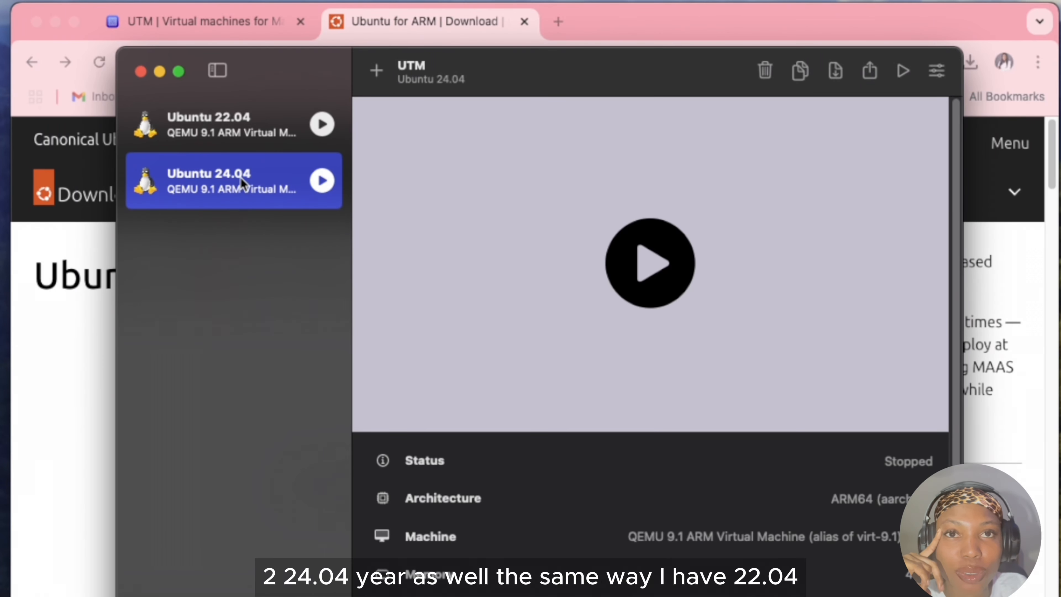
Run the Ubuntu 24.04 virtual machine and boot the Try or Install Ubuntu Server entry.
click(653, 266)
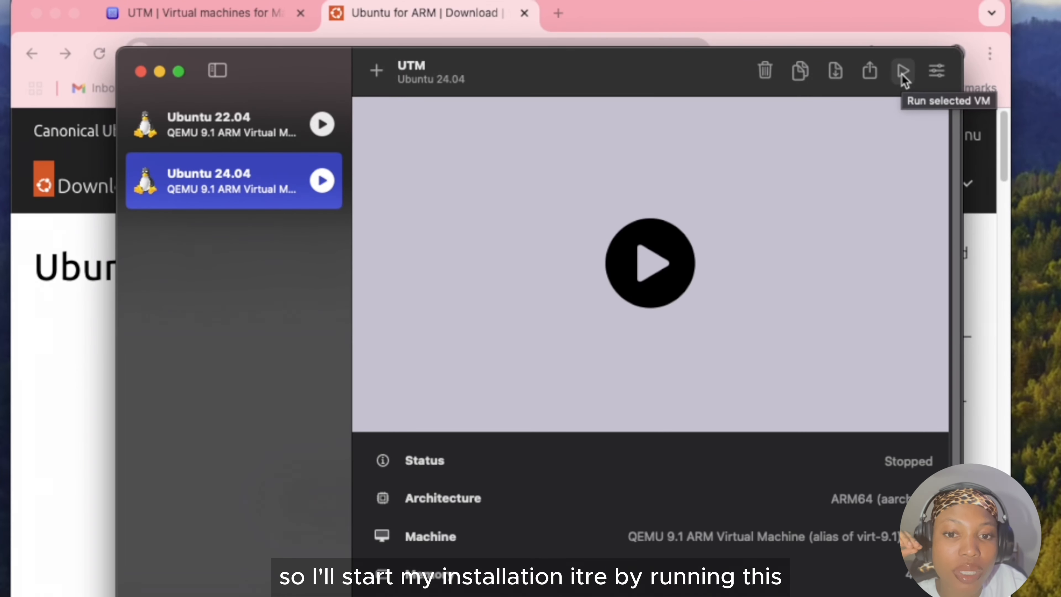
click(903, 74)
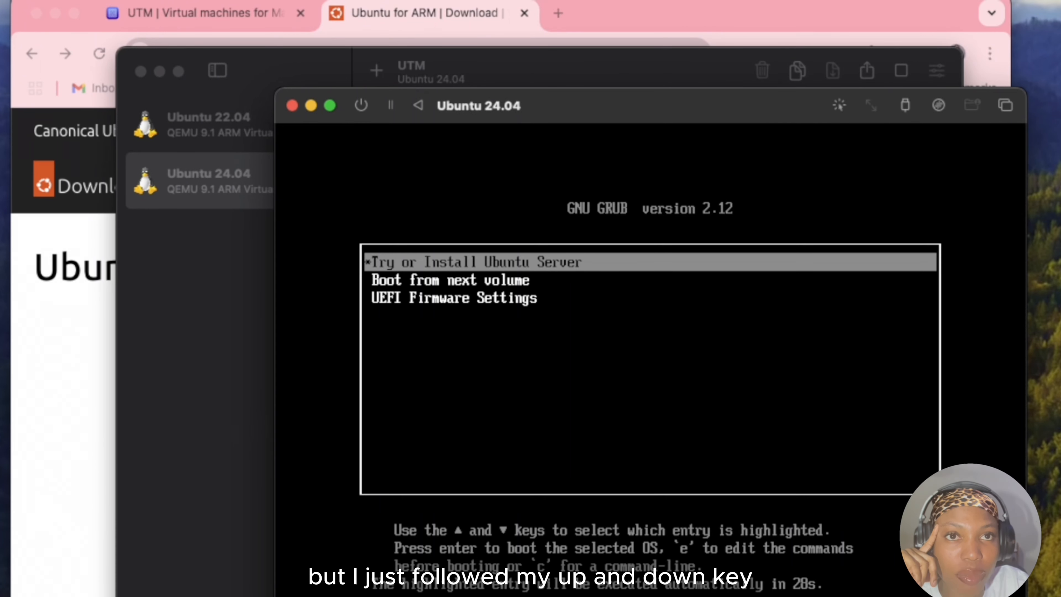
key(Up)
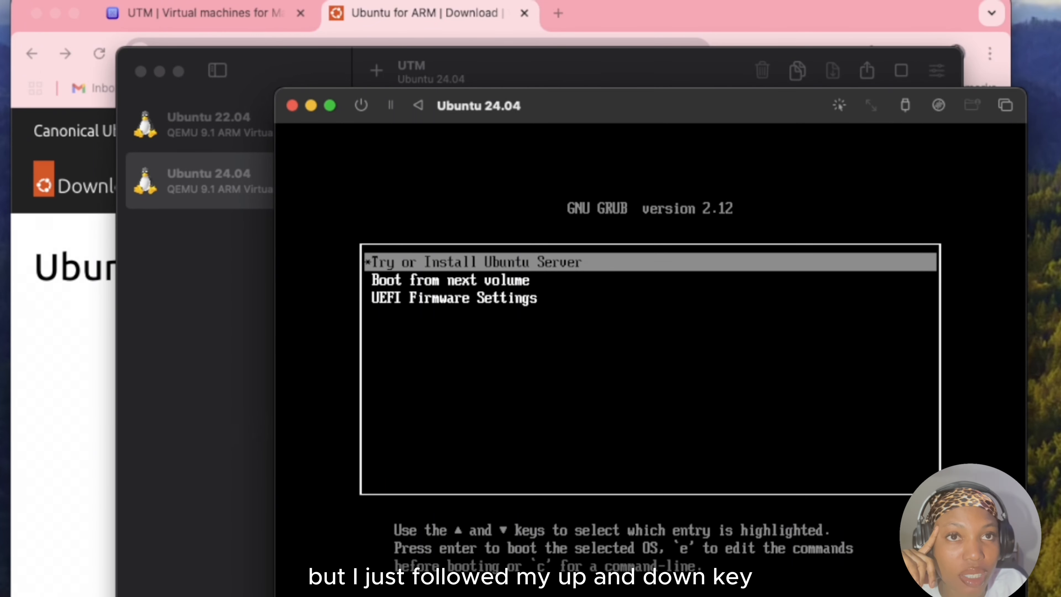
key(Down)
key(Up)
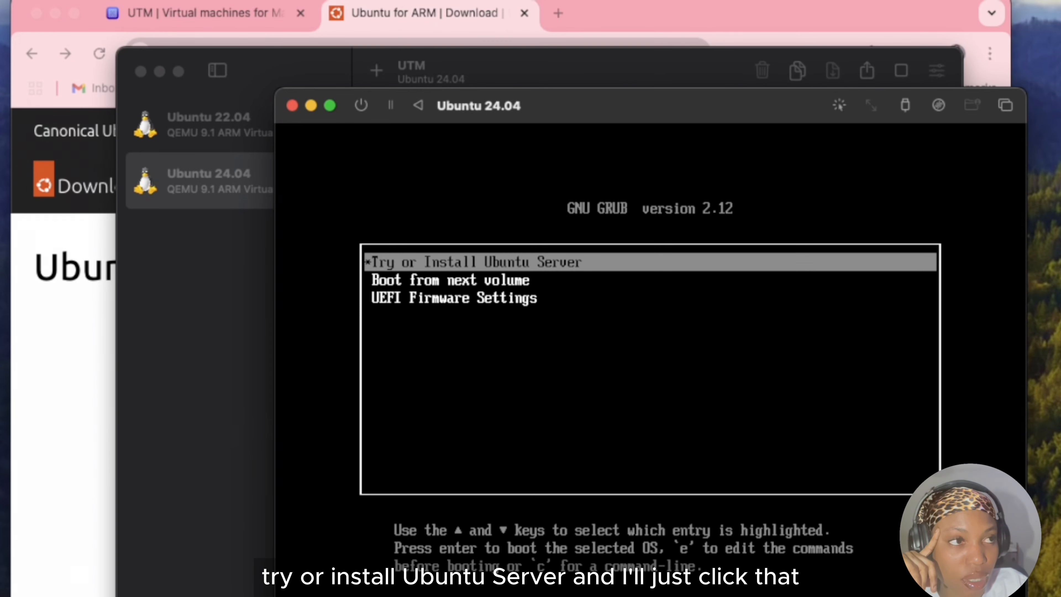
key(Return)
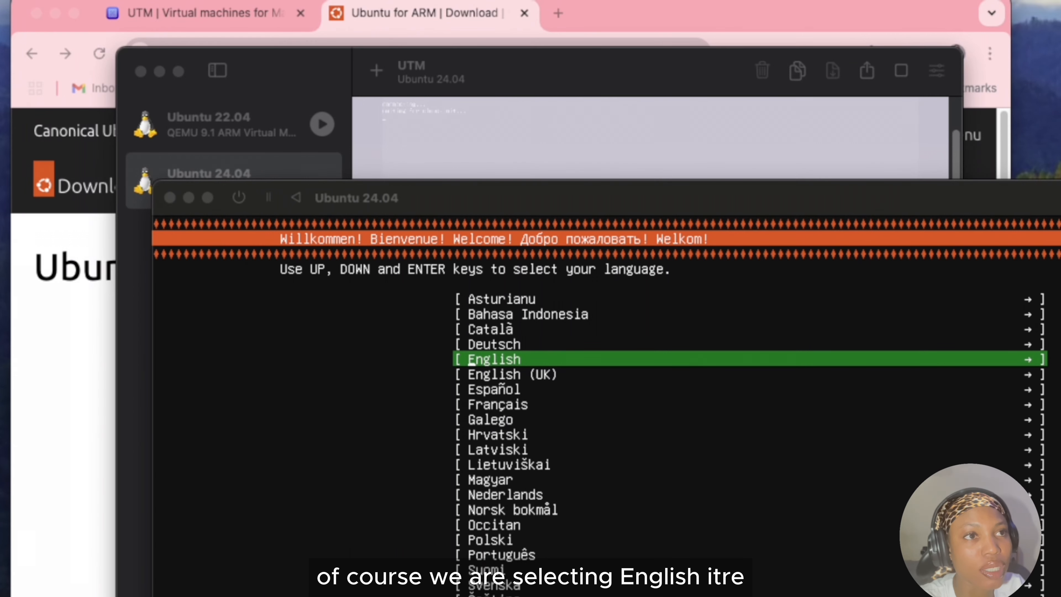
Choose English as the installer language and continue without updating the installer.
click(504, 289)
key(Return)
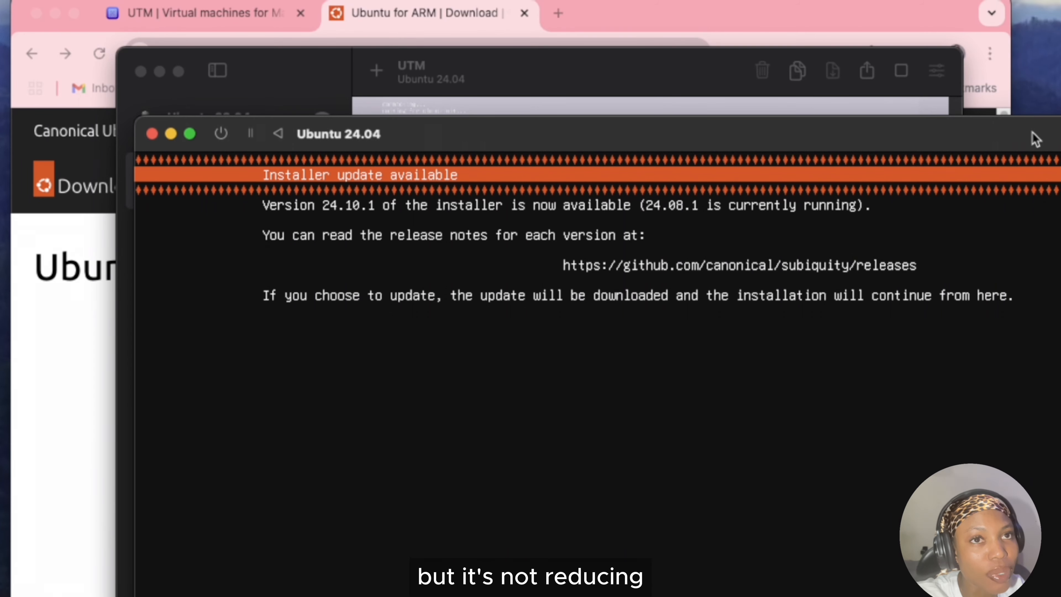
drag(1032, 134, 886, 5)
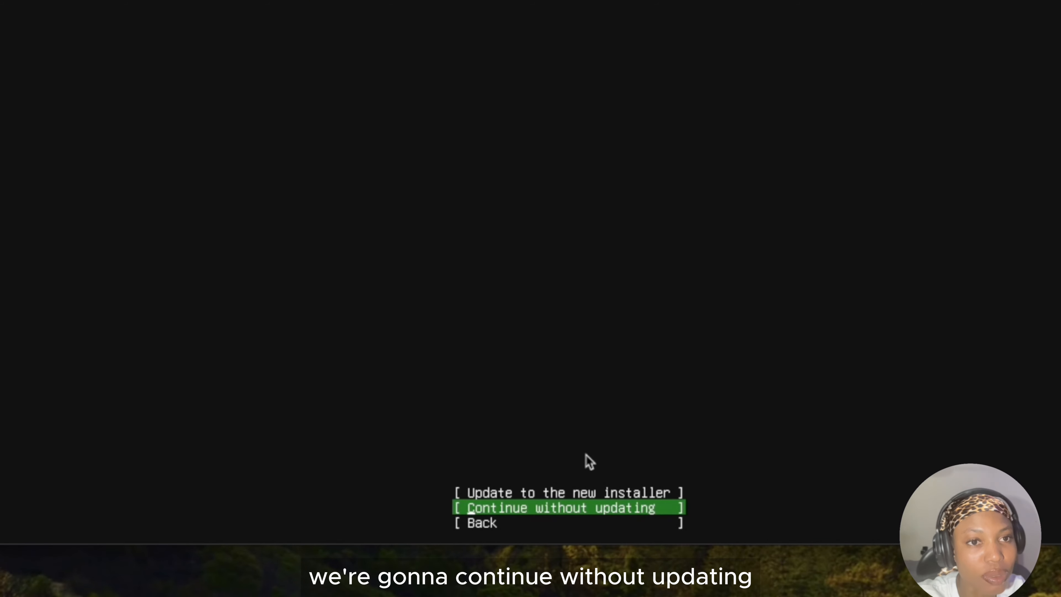
key(Return)
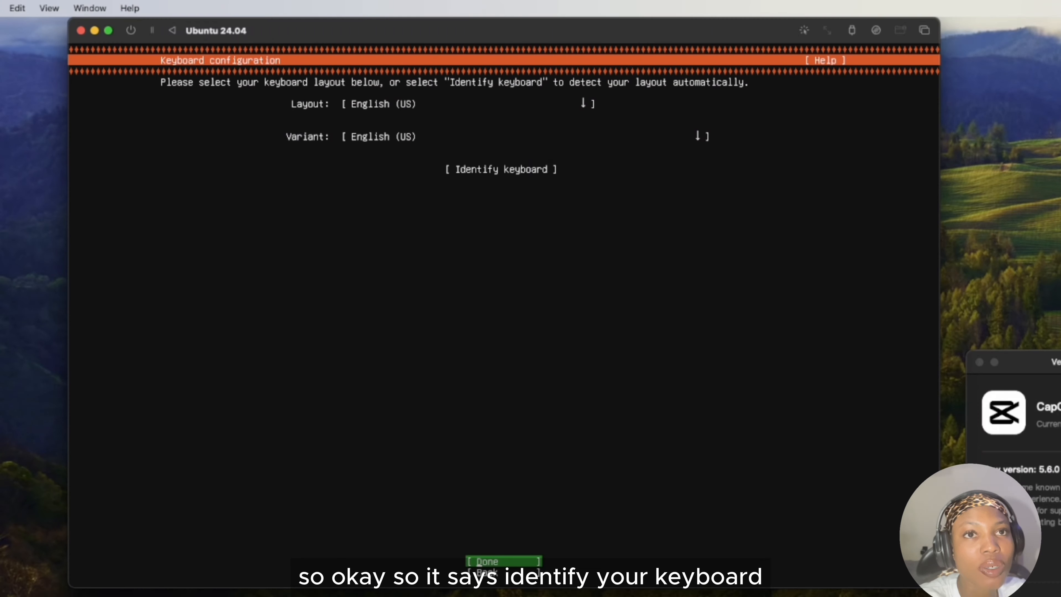
Dismiss the keyboard auto-detection and accept English (US) as the keyboard layout and variant.
key(super+Tab)
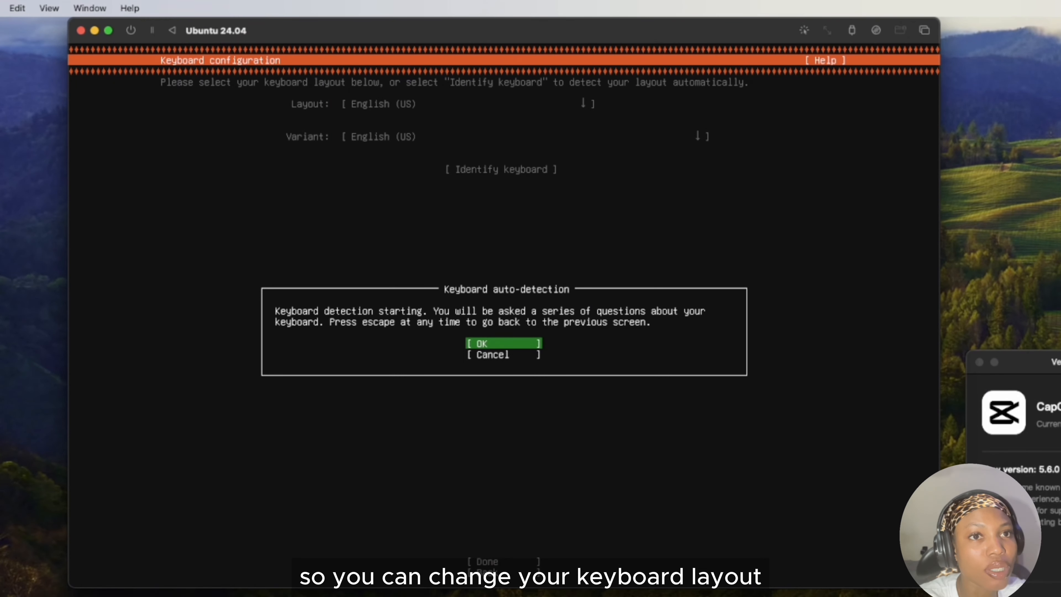
key(Escape)
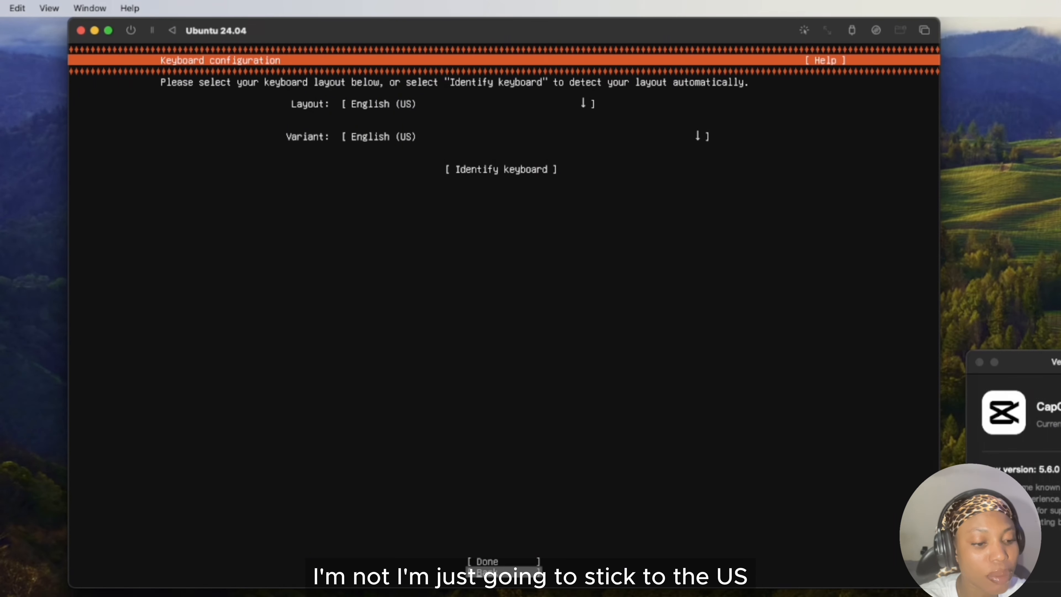
key(Tab)
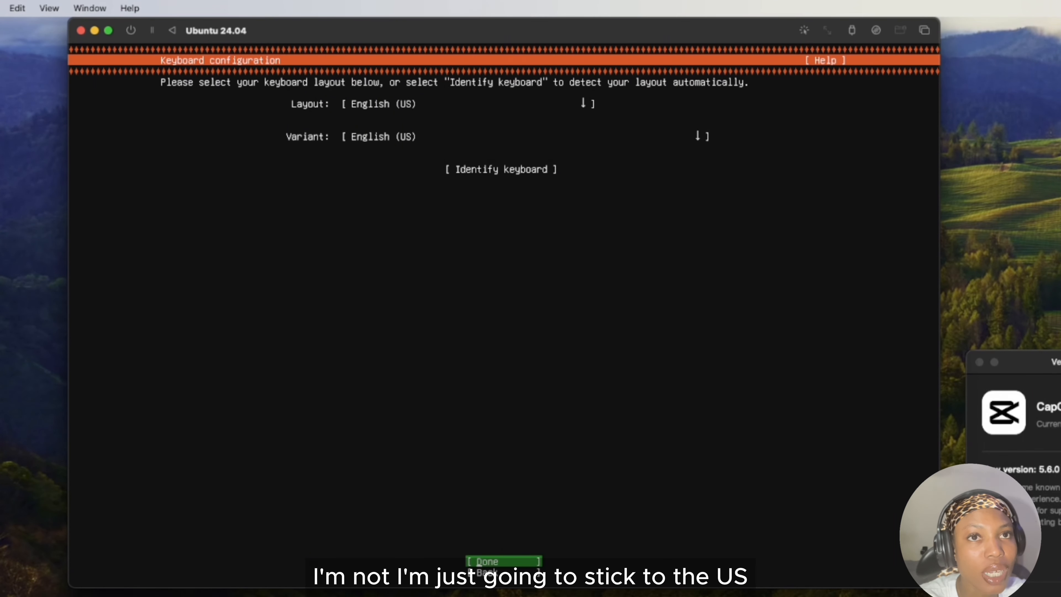
key(Return)
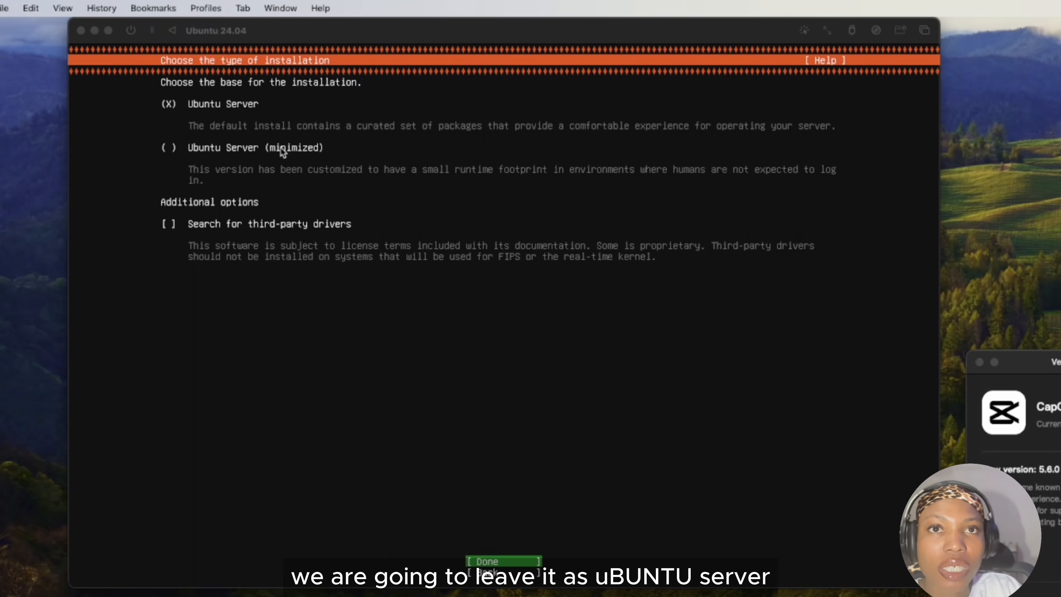
Keep Ubuntu Server as the installation base, enable the search for third-party drivers, and continue to the network configuration.
click(272, 263)
key(Tab)
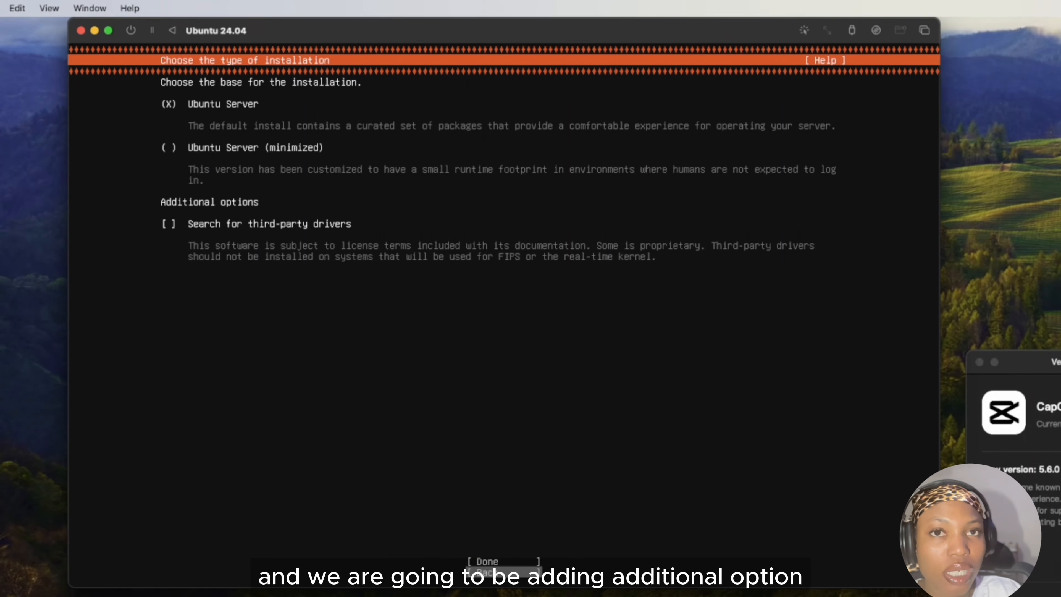
key(Up)
key(Up)
key(Up)
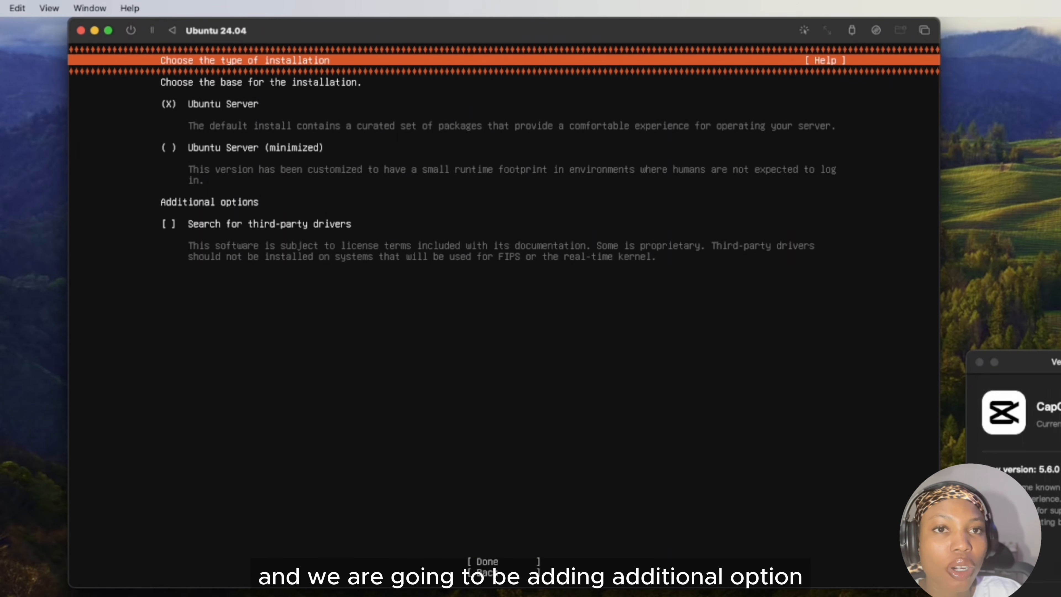
key(Down)
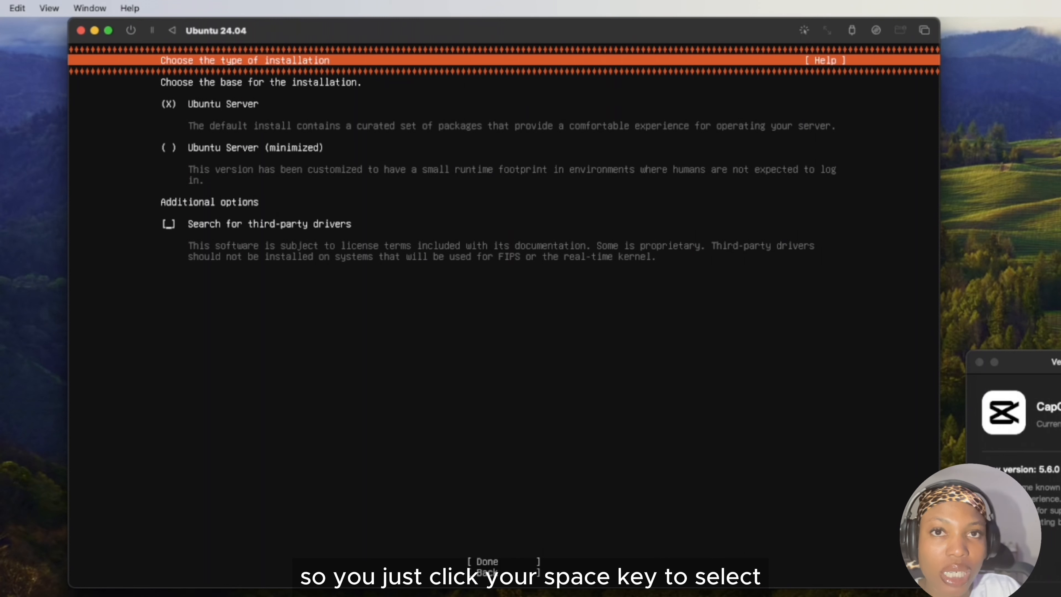
key(space)
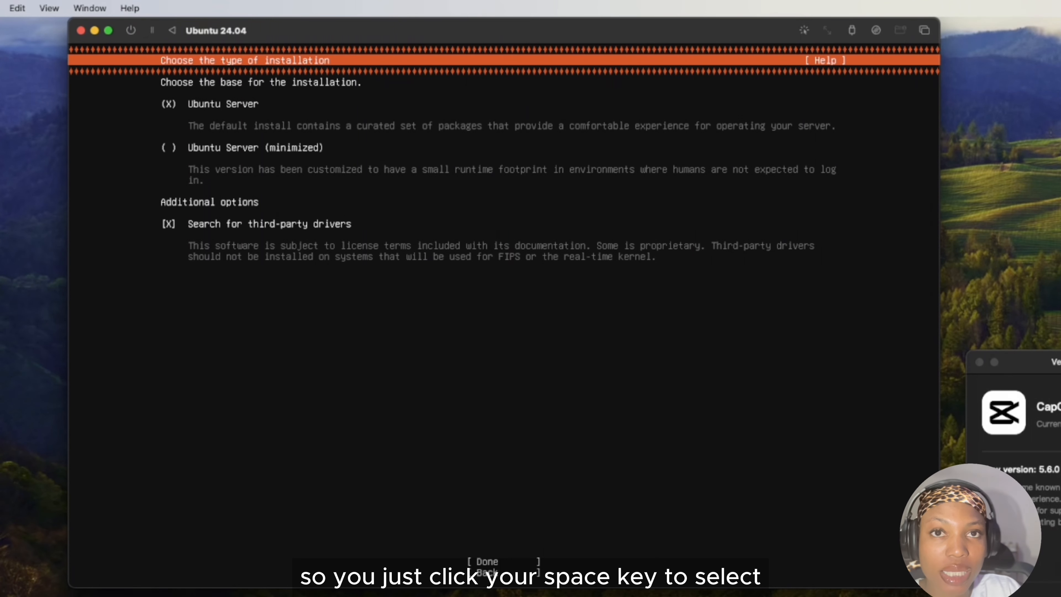
key(Down)
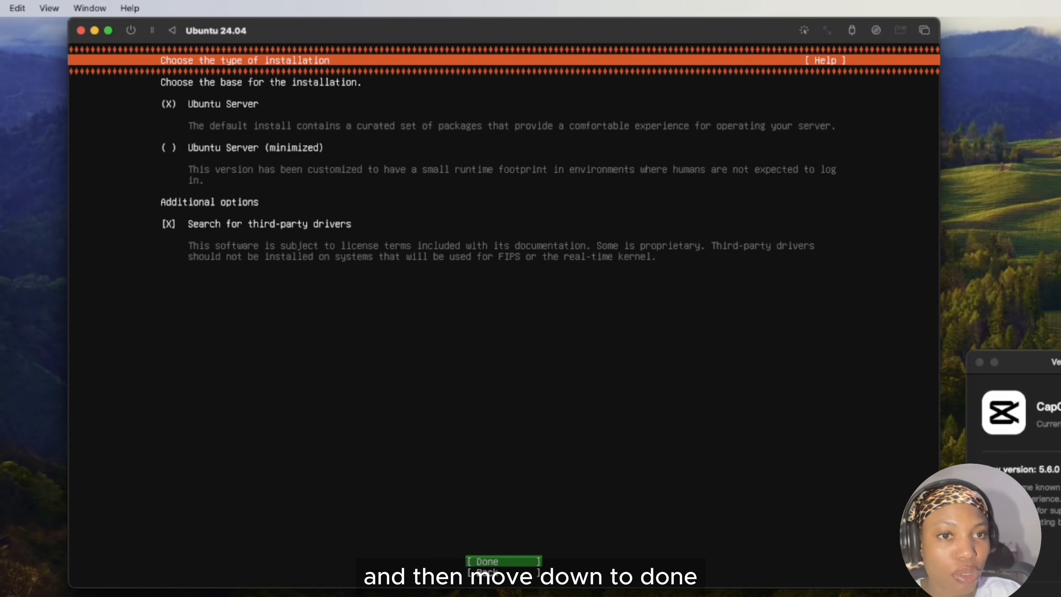
key(Return)
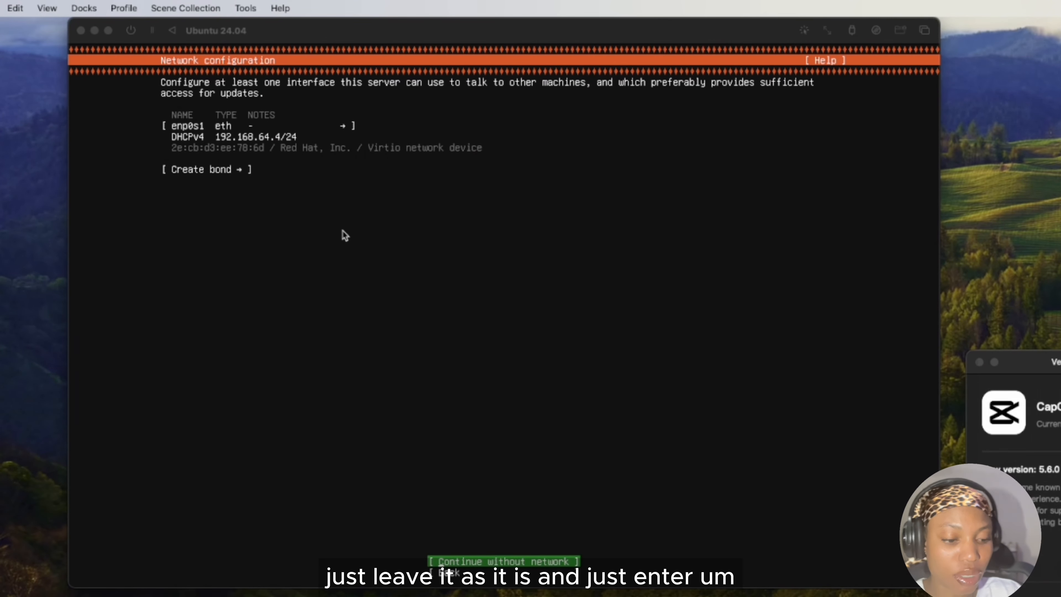
Accept the network configuration as it is and continue with the proxy address left blank.
click(342, 230)
key(Return)
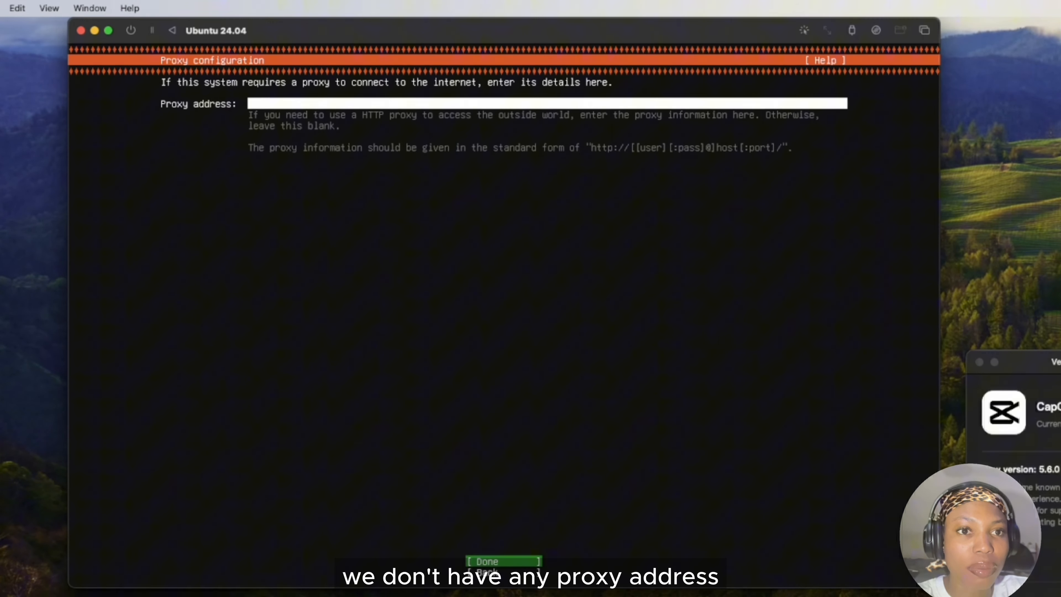
key(Return)
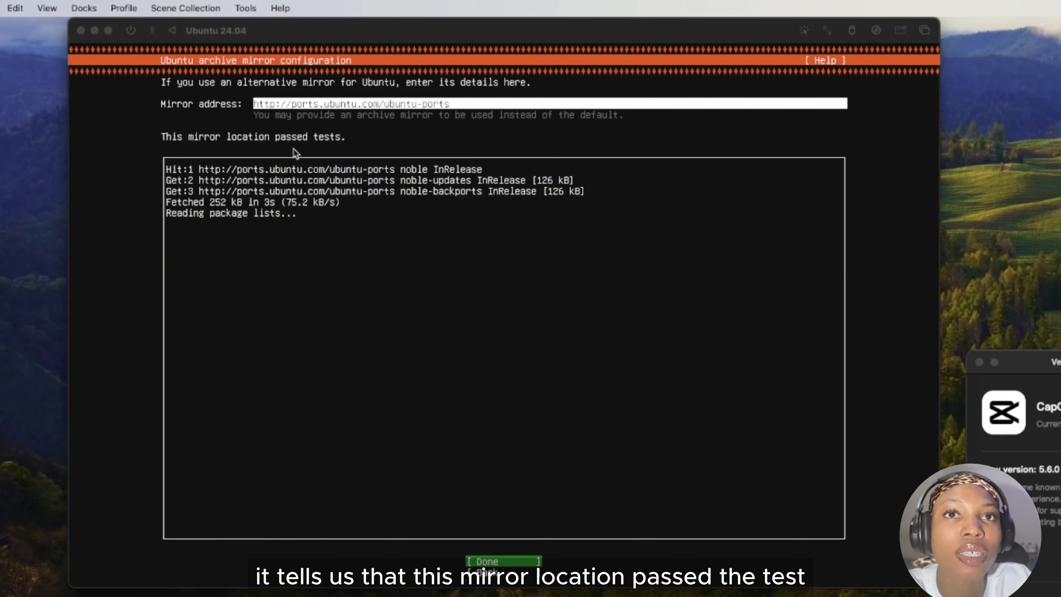
Keep the default Ubuntu archive mirror and accept the guided storage layout using the entire disk as an LVM group without encryption.
click(496, 371)
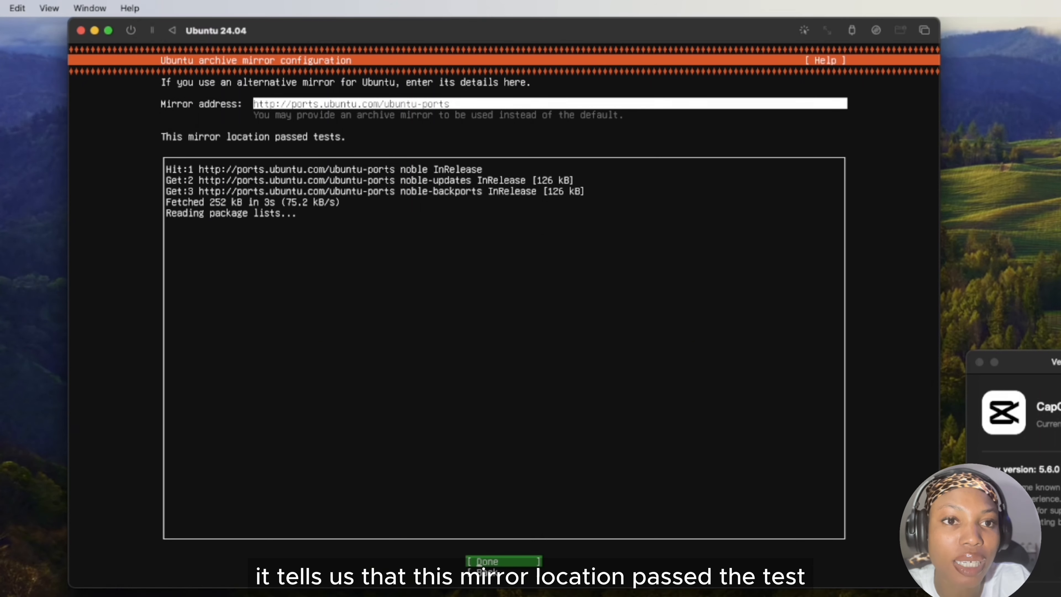
key(Return)
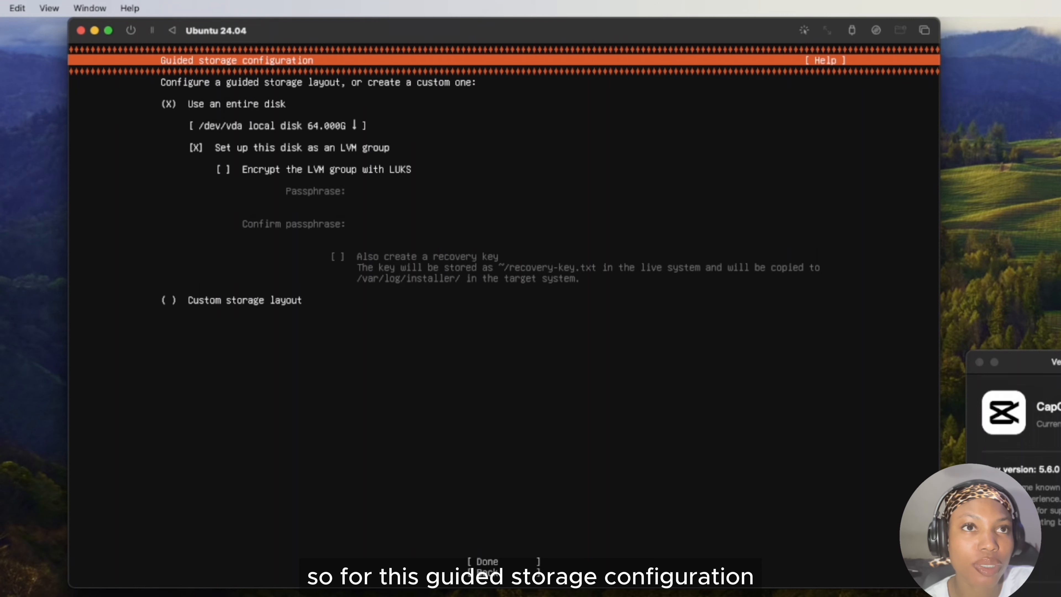
key(Tab)
key(Tab)
key(Tab)
key(Tab)
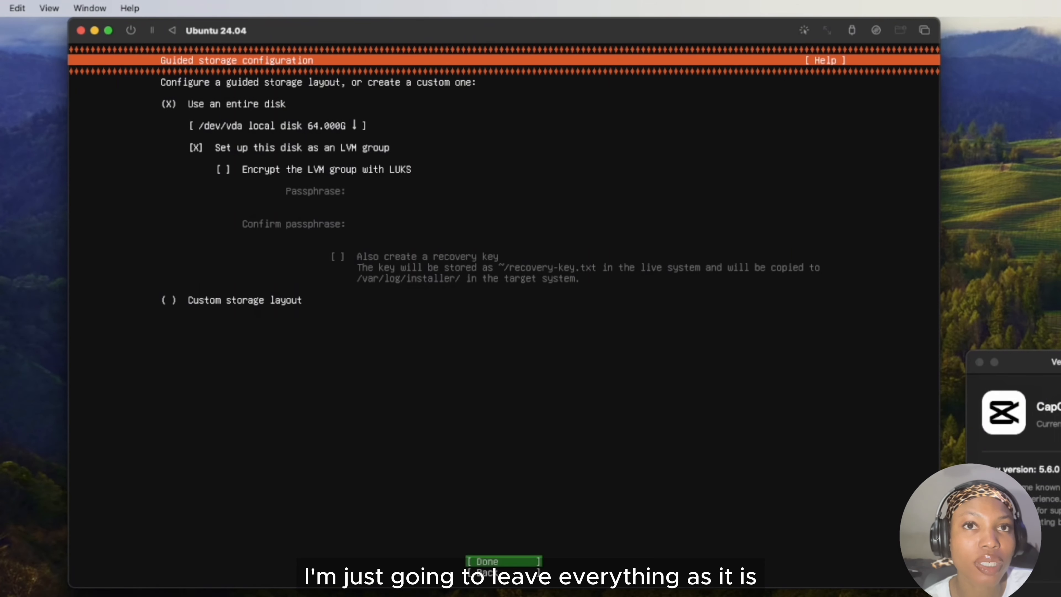
key(Return)
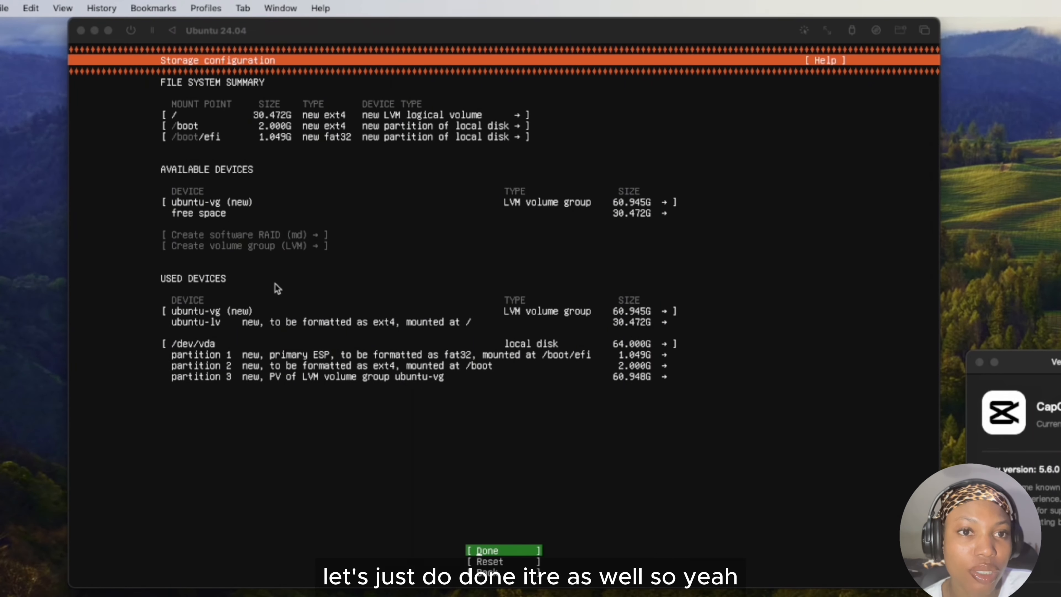
Accept the storage configuration summary and confirm the destructive action to begin the installation.
click(325, 333)
key(Return)
key(Down)
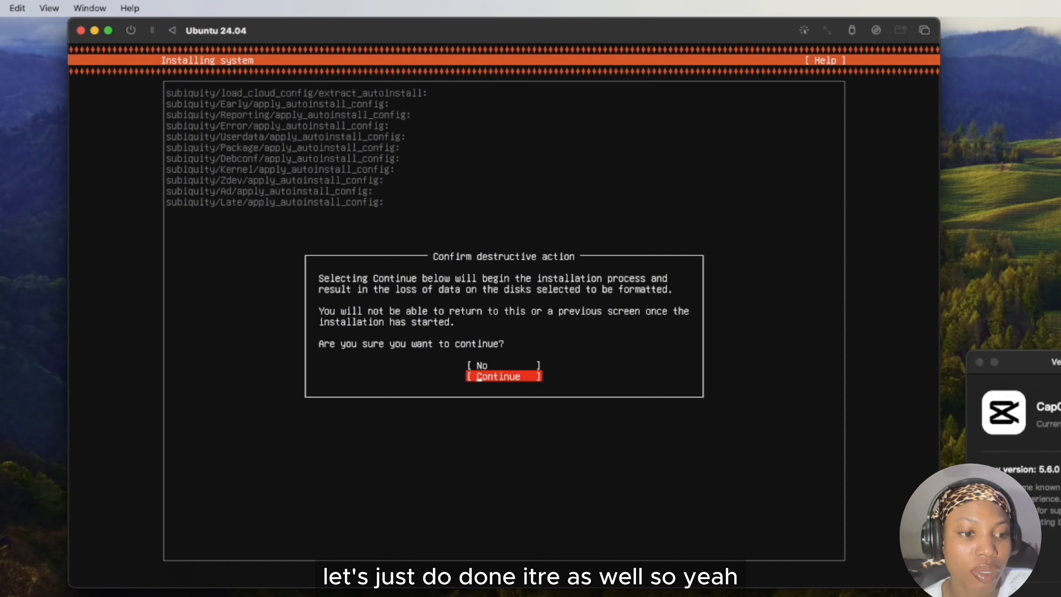
key(Return)
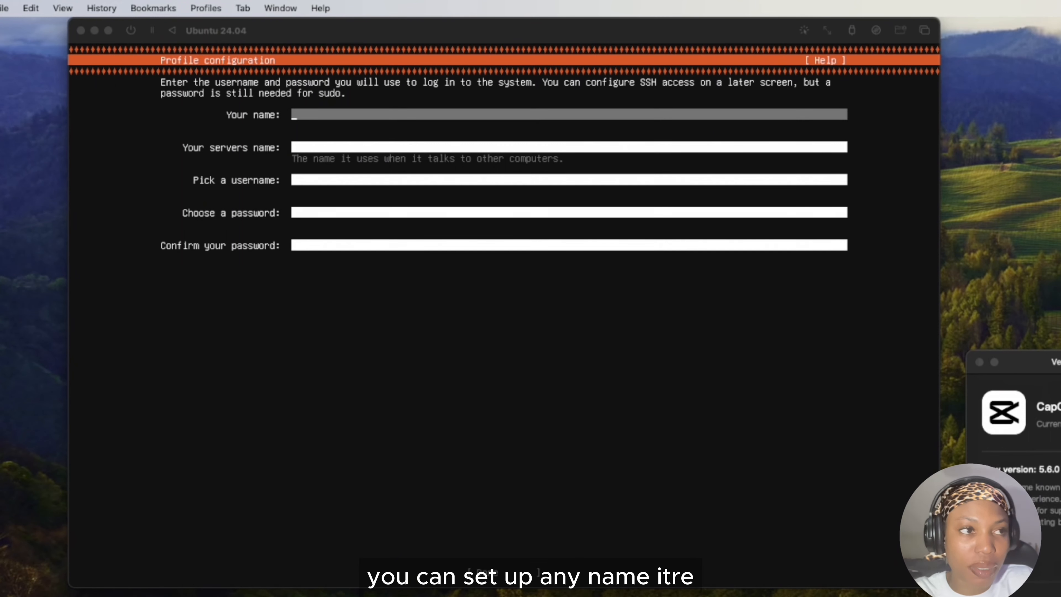
Fill in the user's name and the server's name in the profile configuration.
click(501, 115)
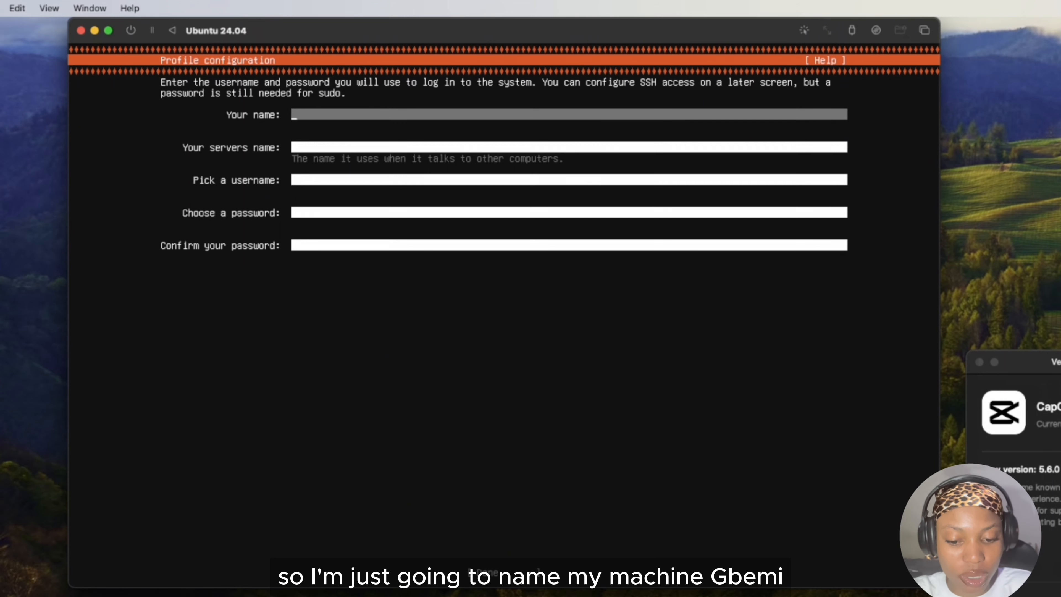
text(gbemi)
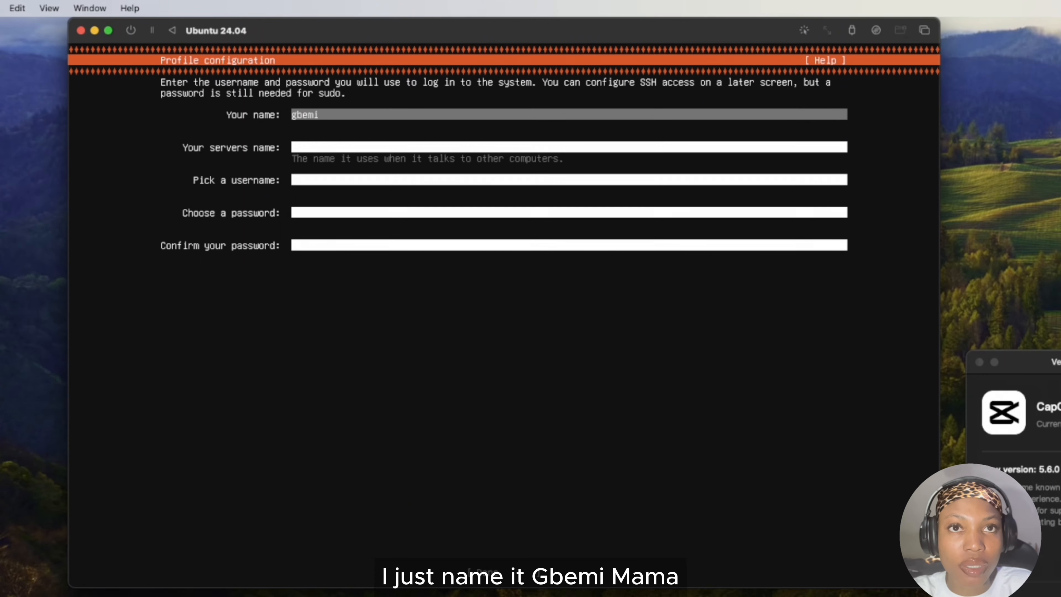
text(mama)
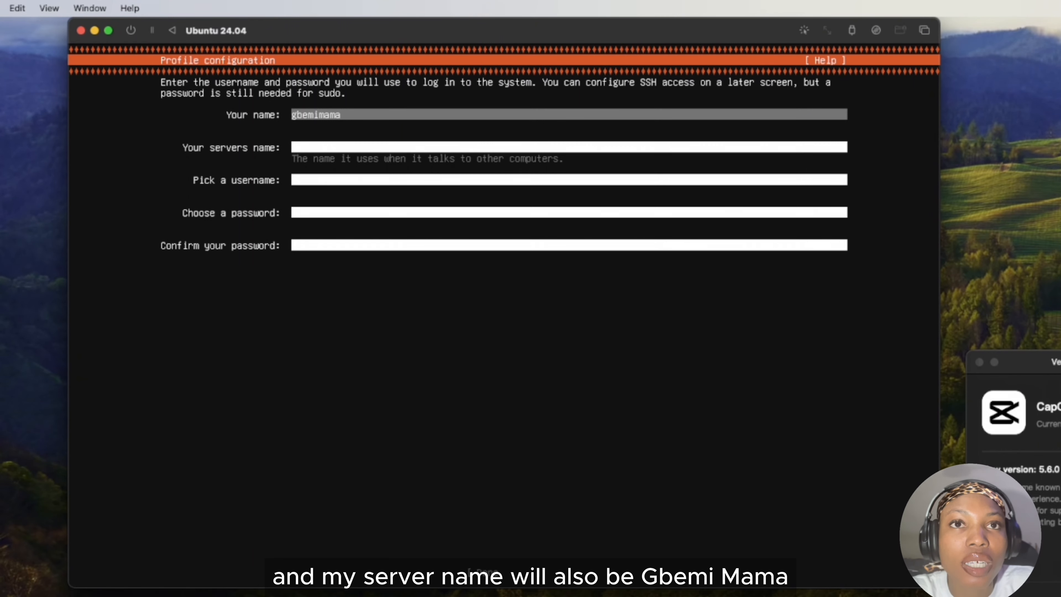
key(Tab)
text(gbemimama)
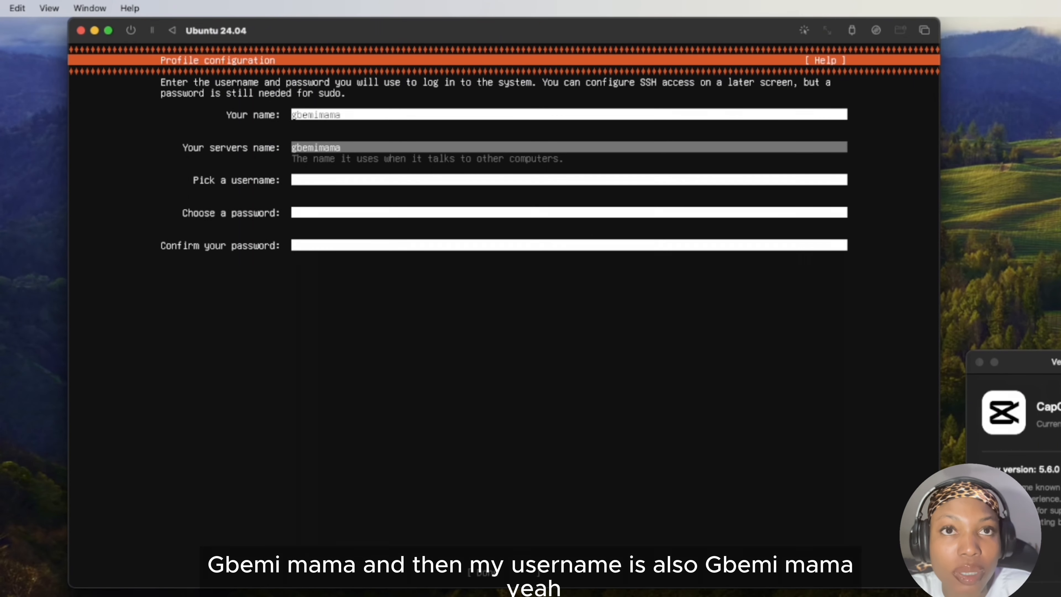
Enter the account's username in the profile configuration, correcting its misspelled ending.
key(Tab)
text(gbemimam)
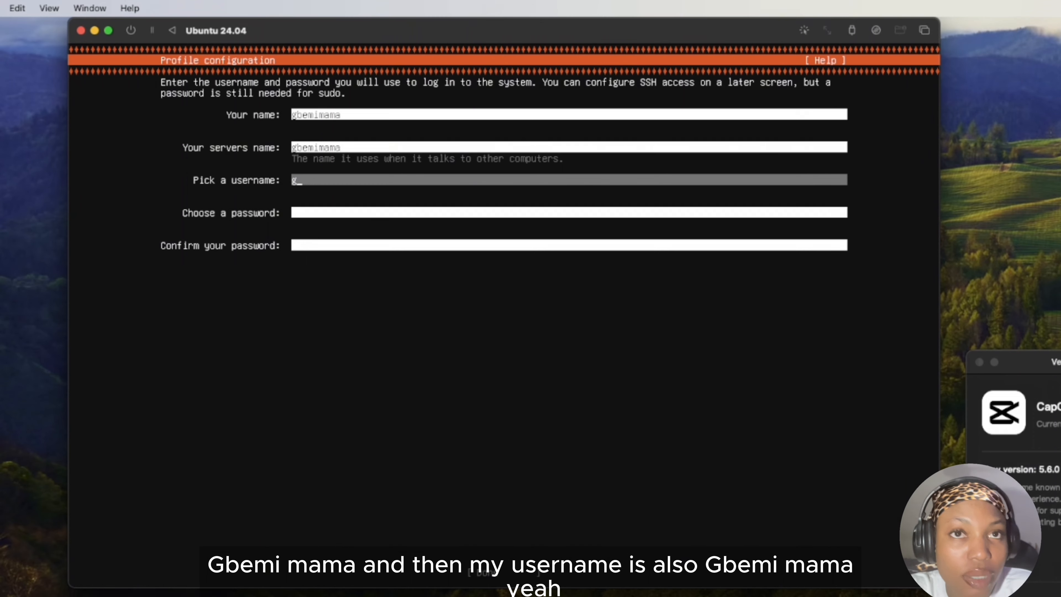
text(a)
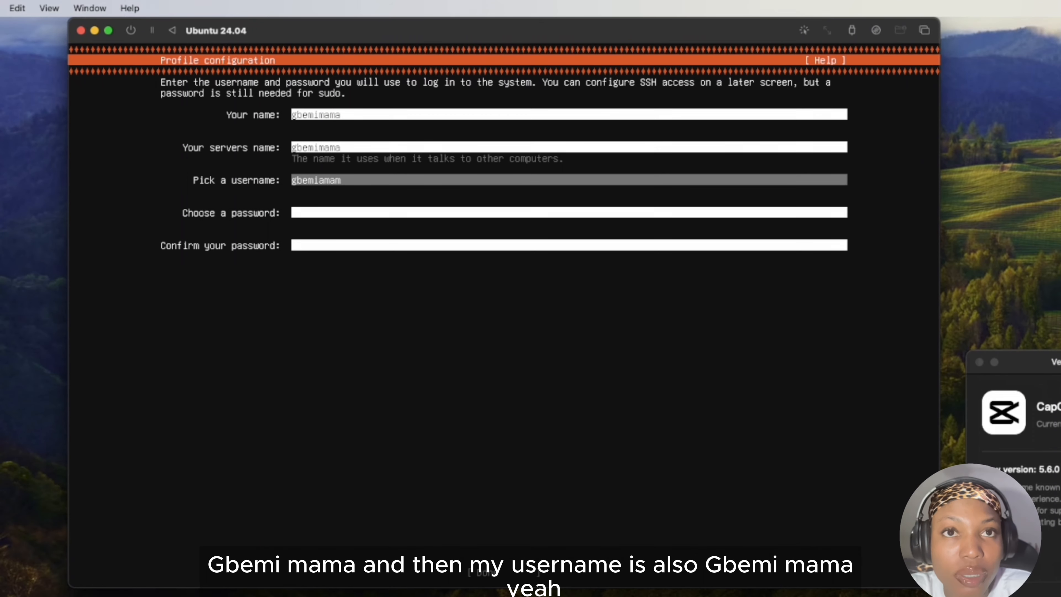
key(BackSpace)
key(BackSpace)
key(BackSpace)
text(mama)
key(Tab)
key(Tab)
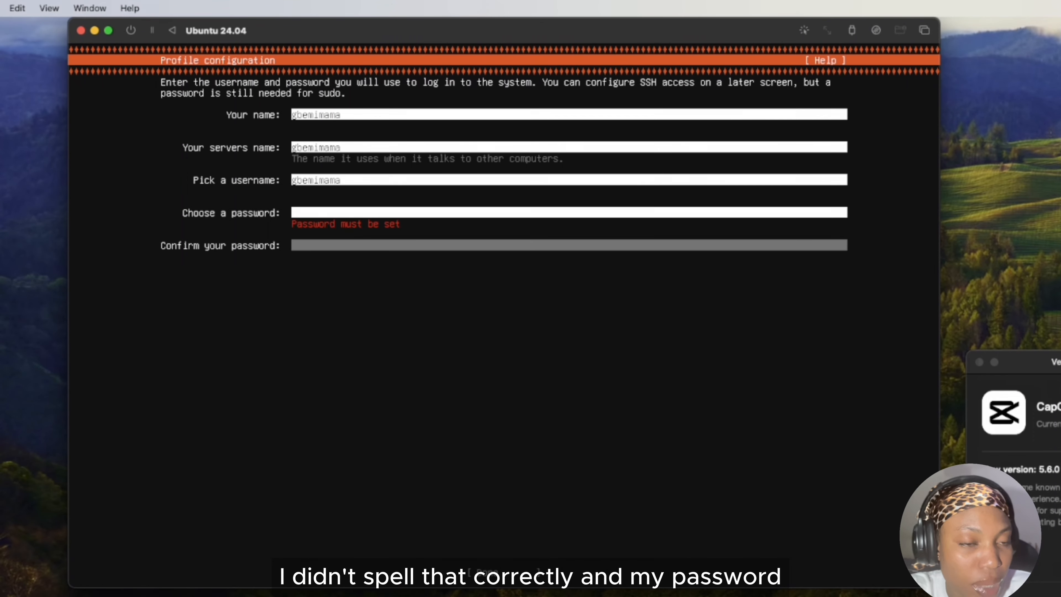
Enter and confirm the account password, and submit the profile configuration.
key(shift+Tab)
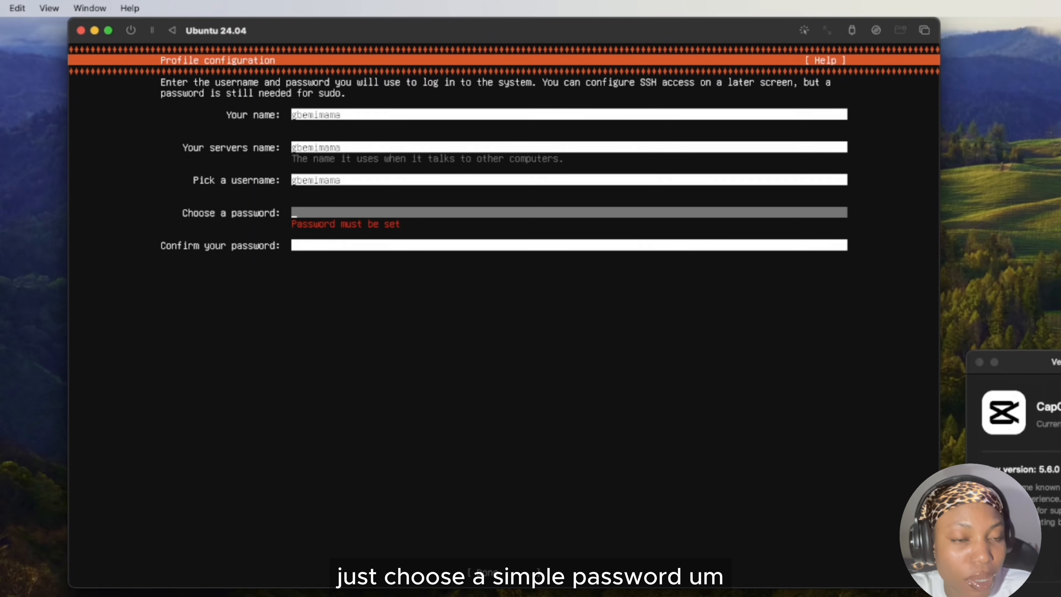
text(****)
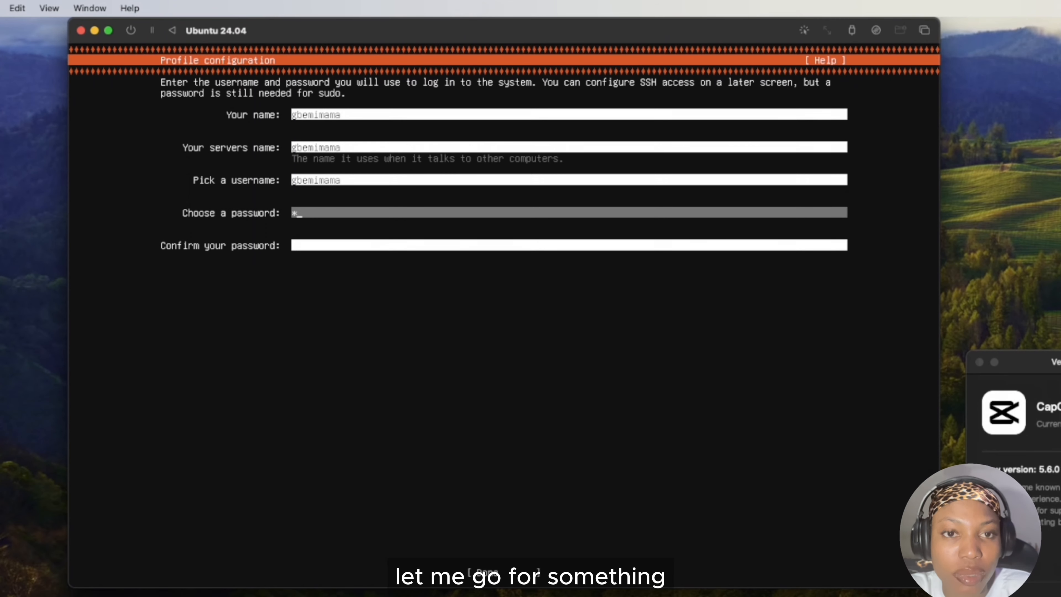
text(****)
key(Tab)
text(****)
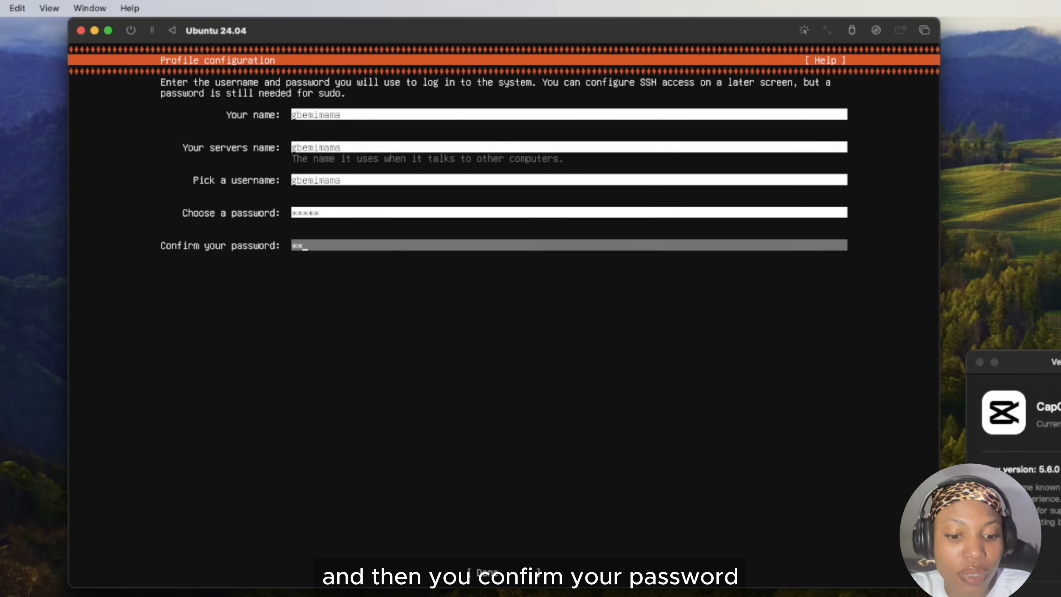
key(Tab)
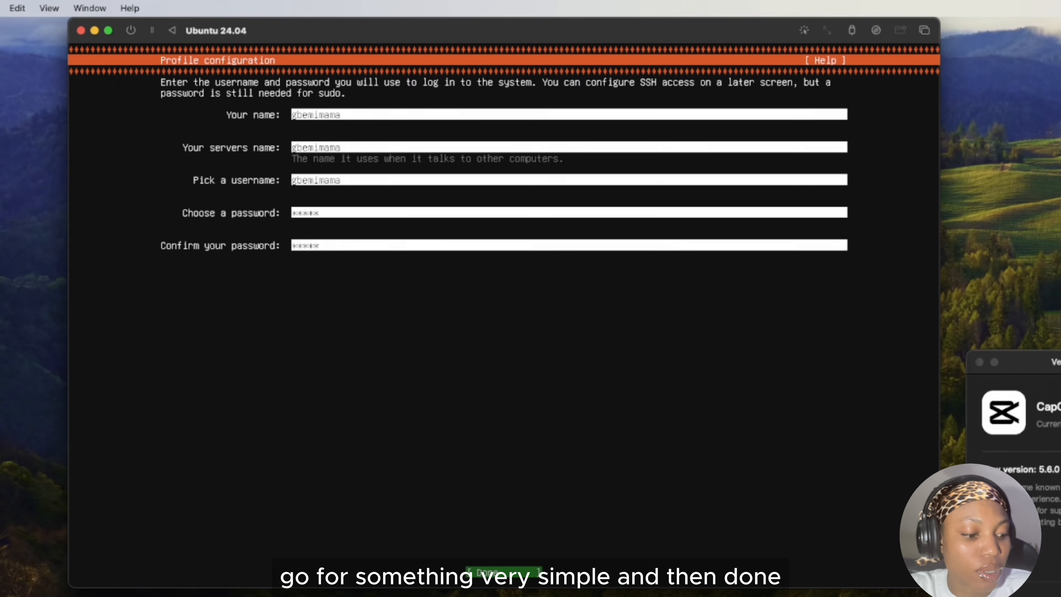
key(Return)
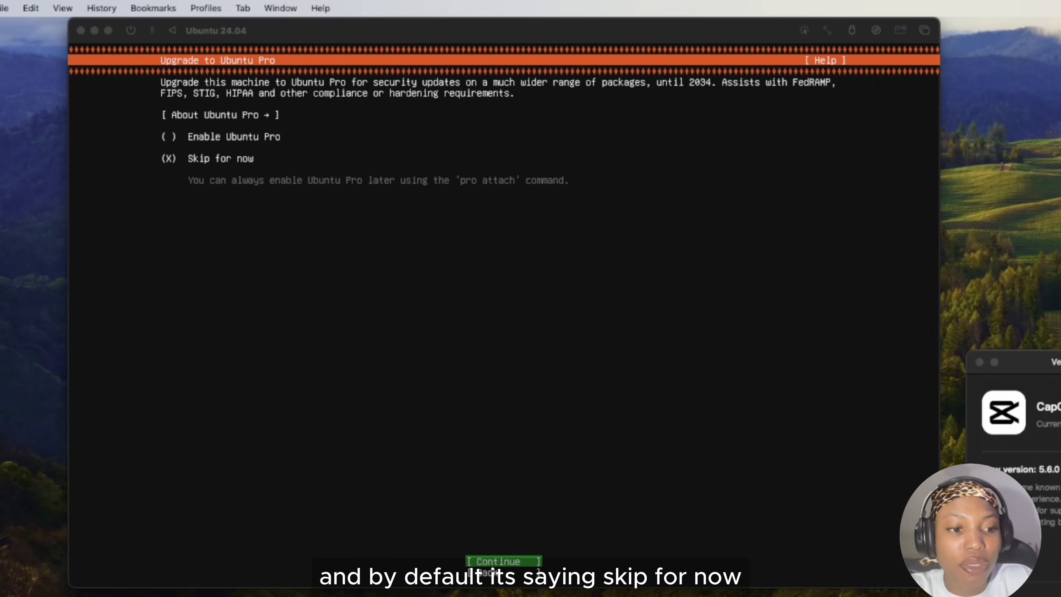
Keep the Ubuntu Pro upgrade set to Skip for now and continue to the SSH configuration.
click(362, 465)
key(Return)
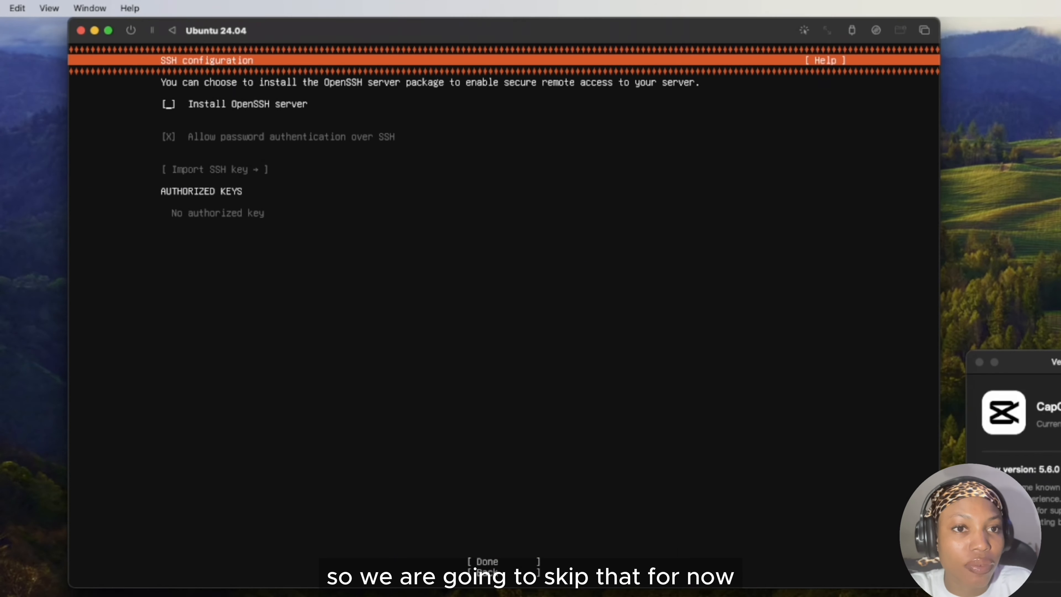
key(super+Tab)
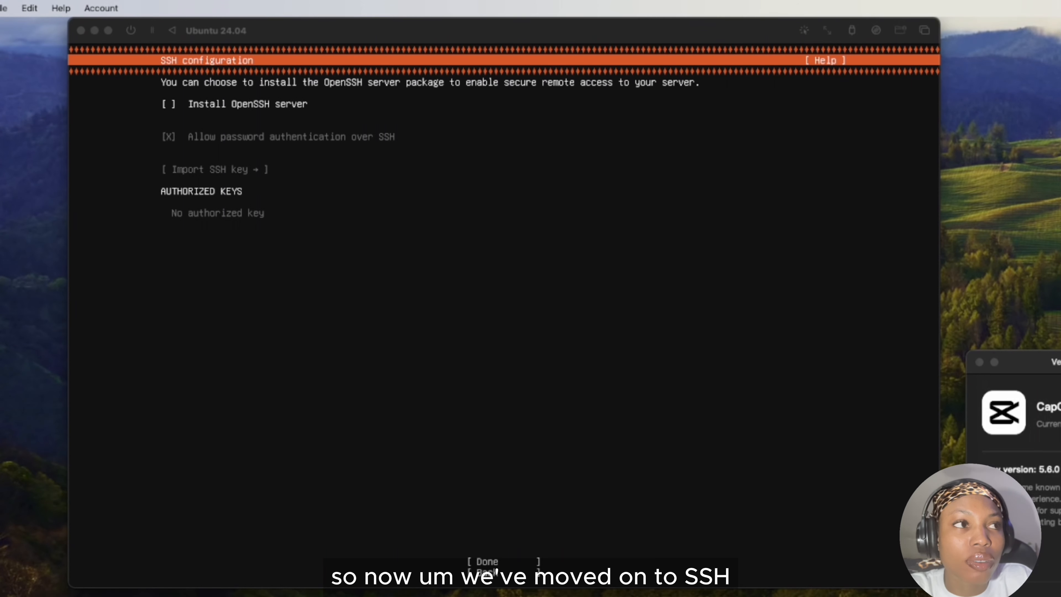
key(super+Tab)
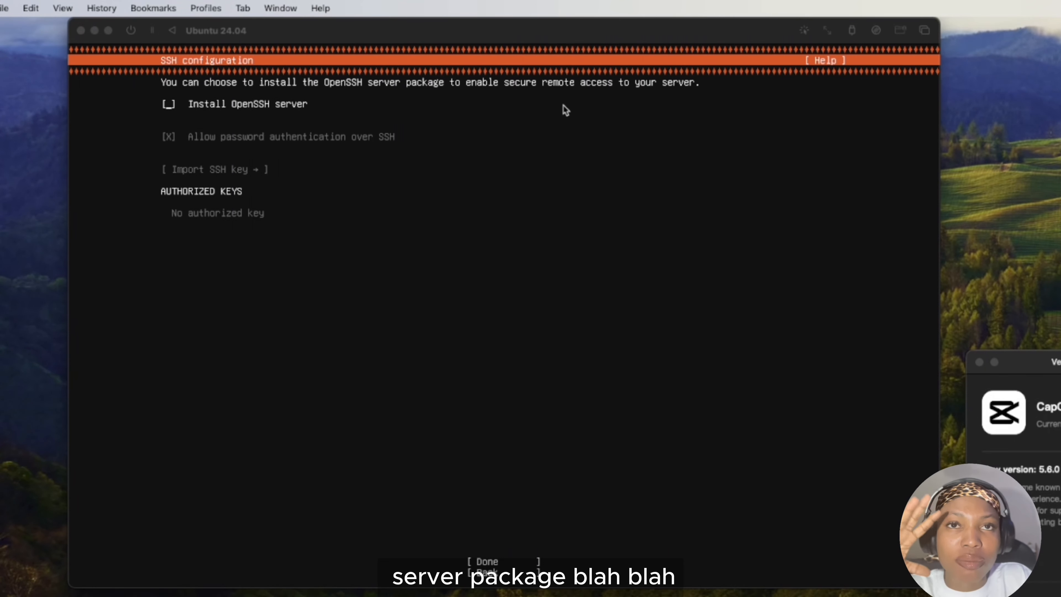
Enable the installation of the OpenSSH server and accept the SSH configuration.
click(366, 116)
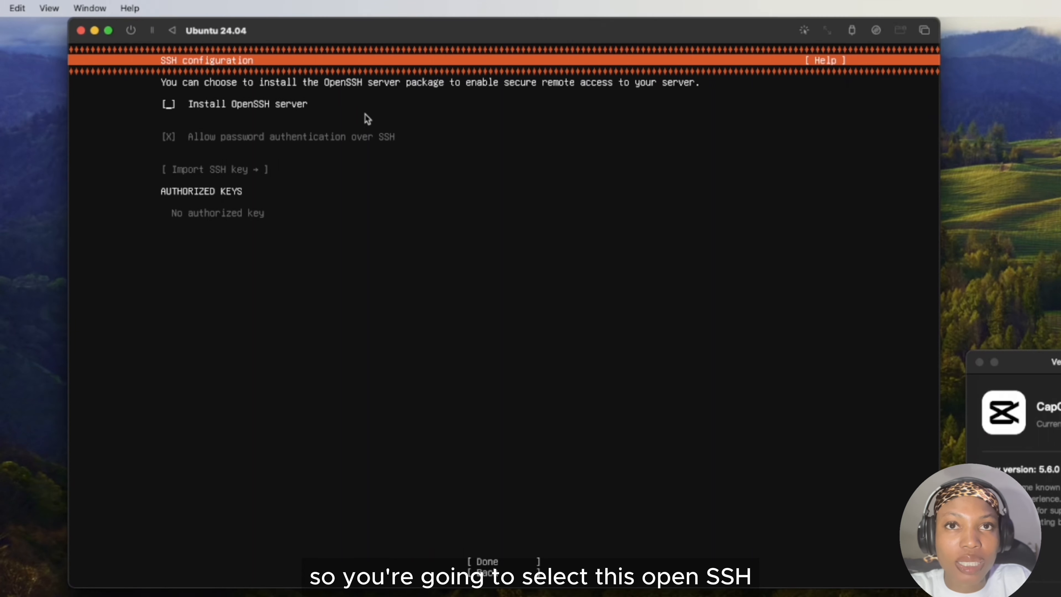
key(space)
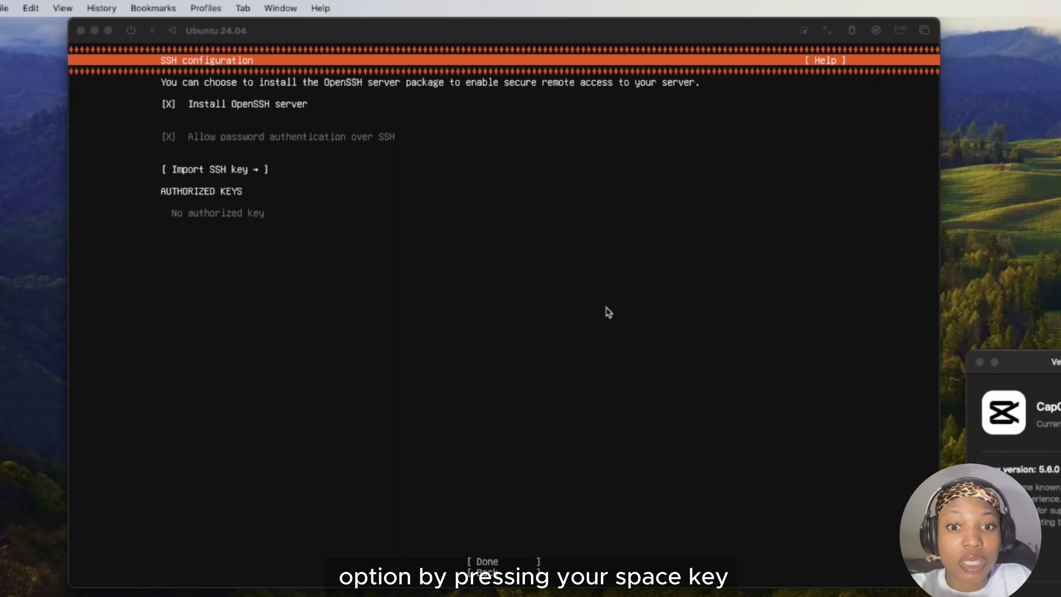
click(459, 319)
key(Down)
key(Down)
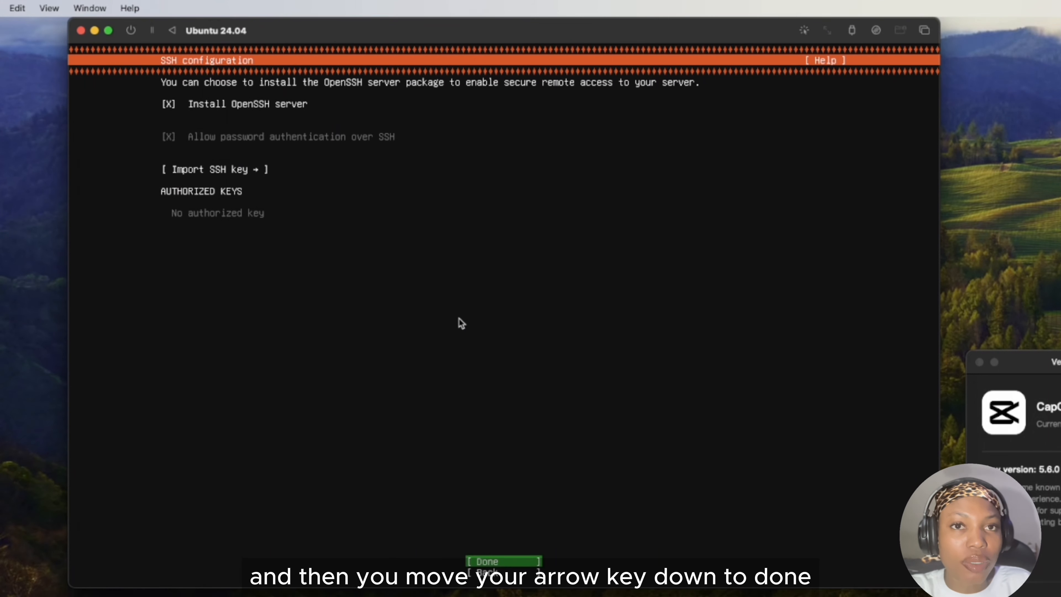
key(Return)
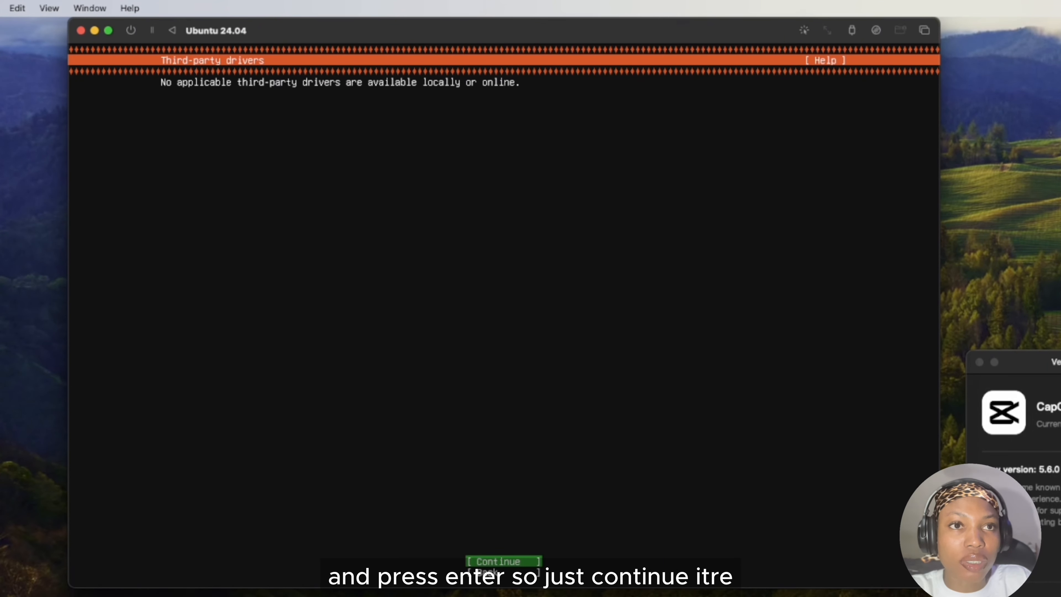
Continue past the third-party drivers screen and accept the featured server snaps screen without selecting any snap.
key(Return)
key(Down)
key(Down)
key(Down)
key(Down)
key(Down)
key(Down)
key(Down)
key(Down)
key(Down)
key(Down)
key(Down)
key(Down)
key(Down)
key(Down)
key(Down)
key(Down)
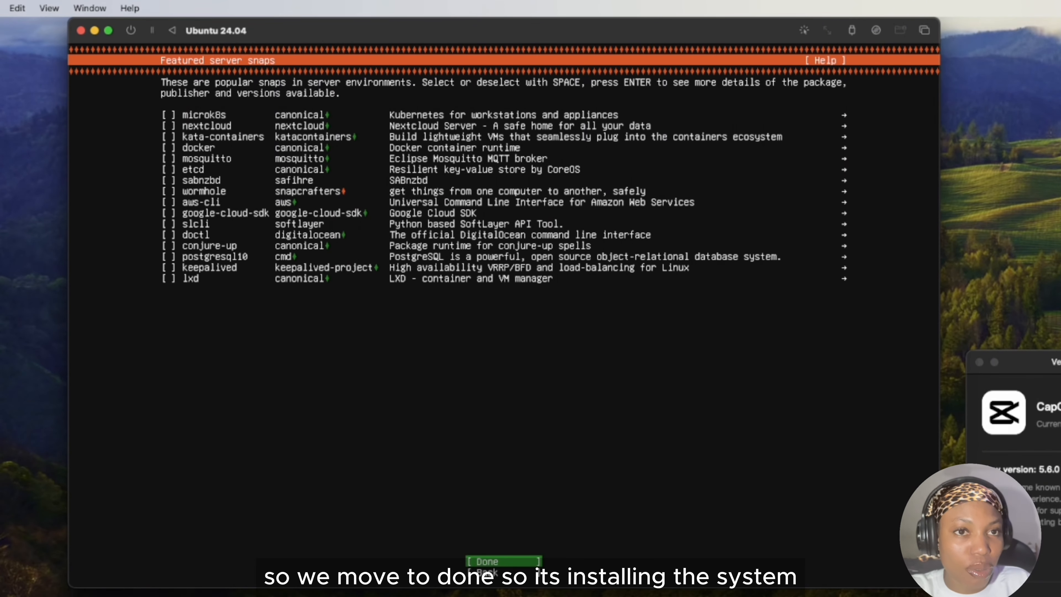
key(Return)
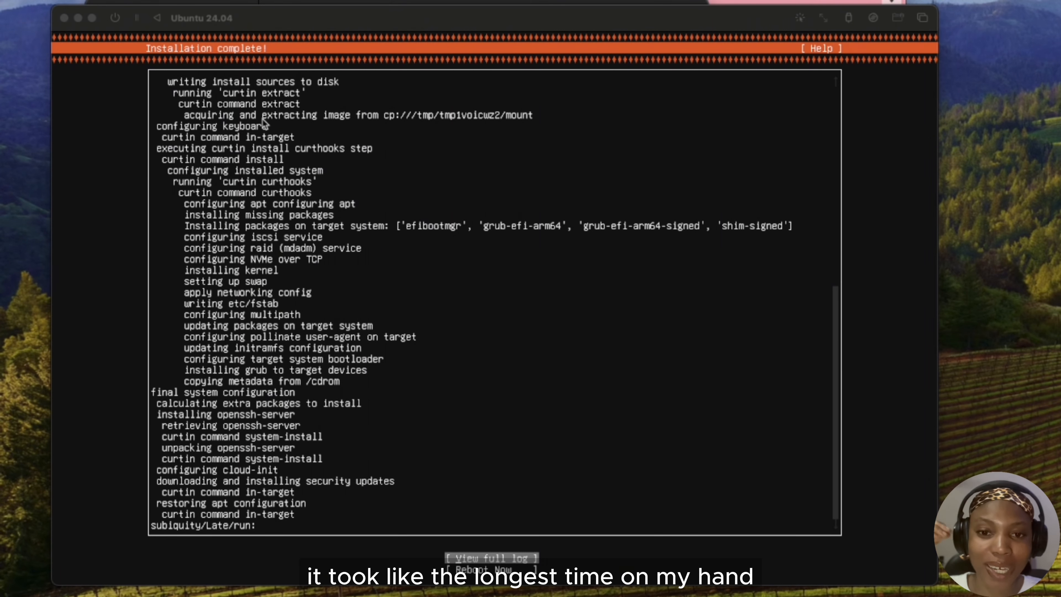
Reboot the virtual machine from the completed installation screen.
click(457, 346)
key(Down)
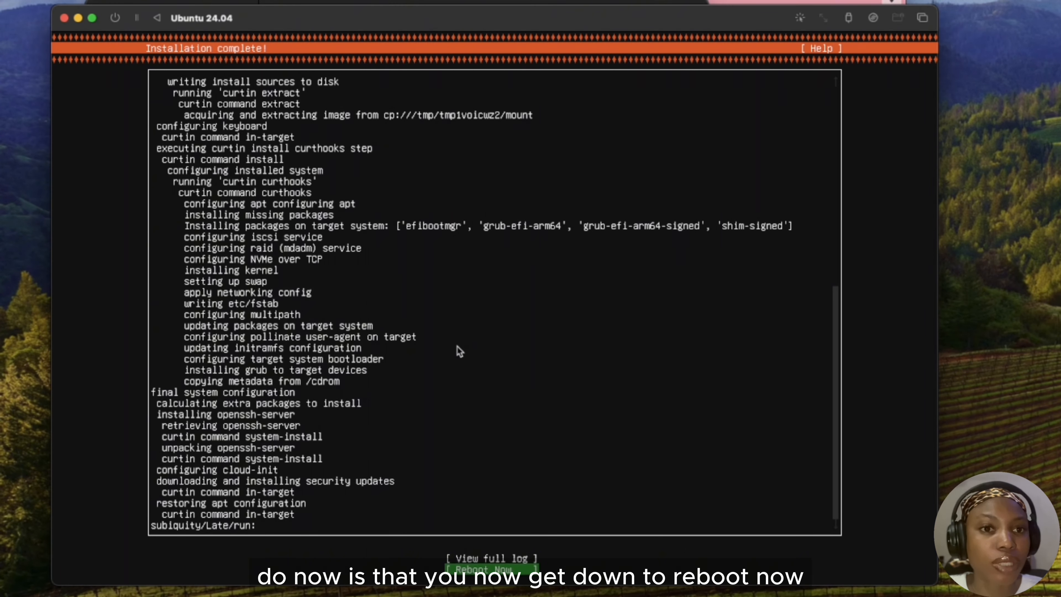
key(Return)
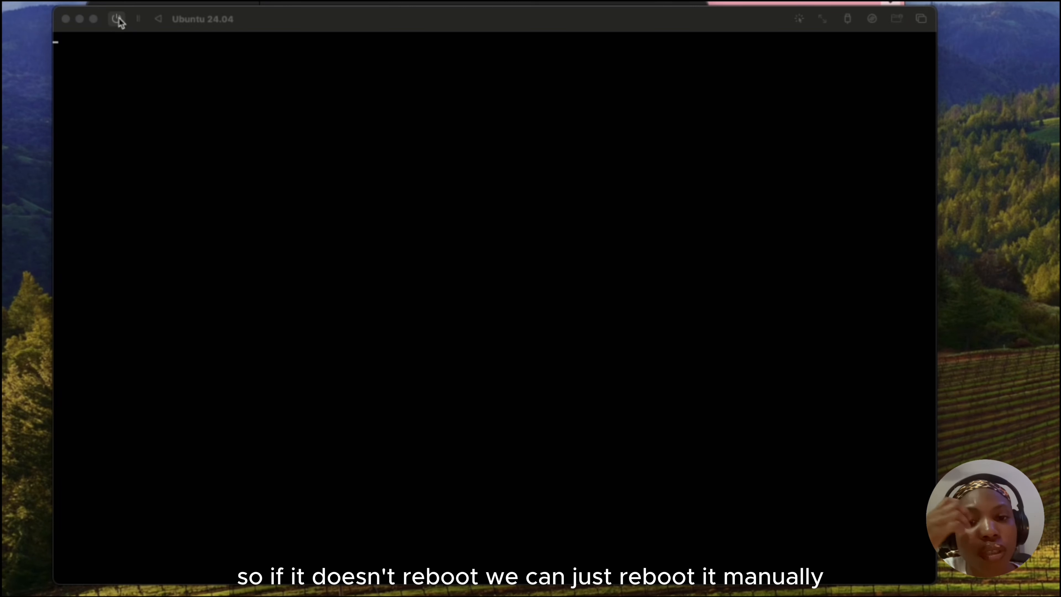
Force the Ubuntu 24.04 virtual machine to power off and clear the installer ISO from its CD/DVD drive.
click(117, 18)
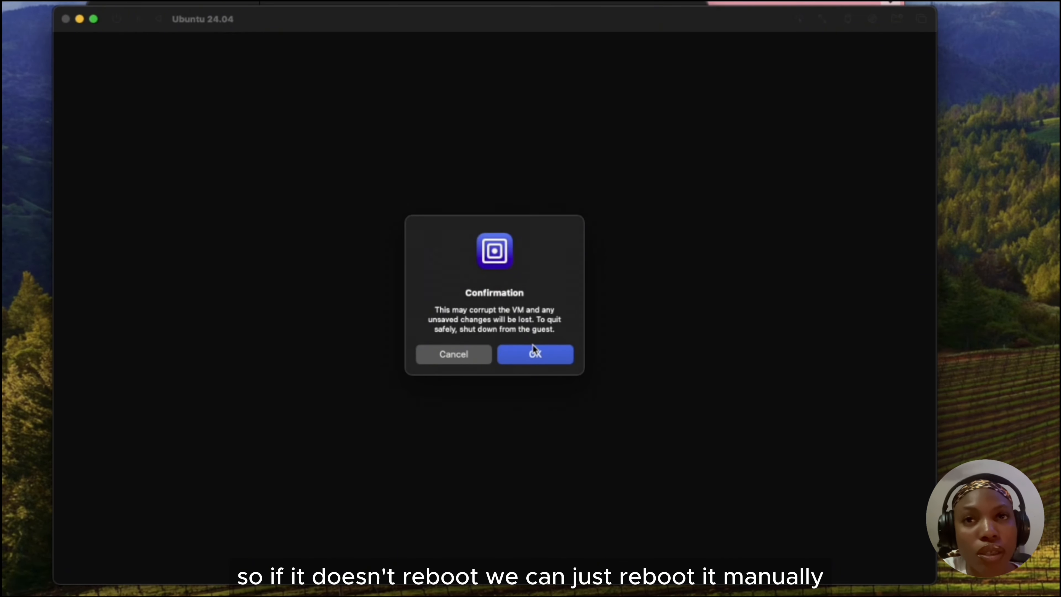
click(534, 352)
click(514, 432)
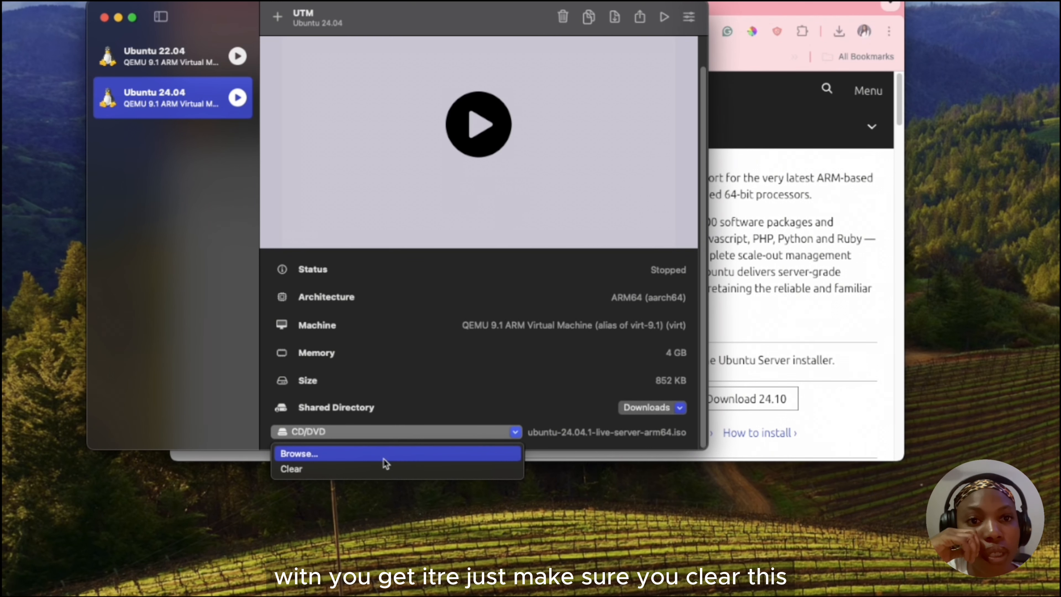
click(383, 467)
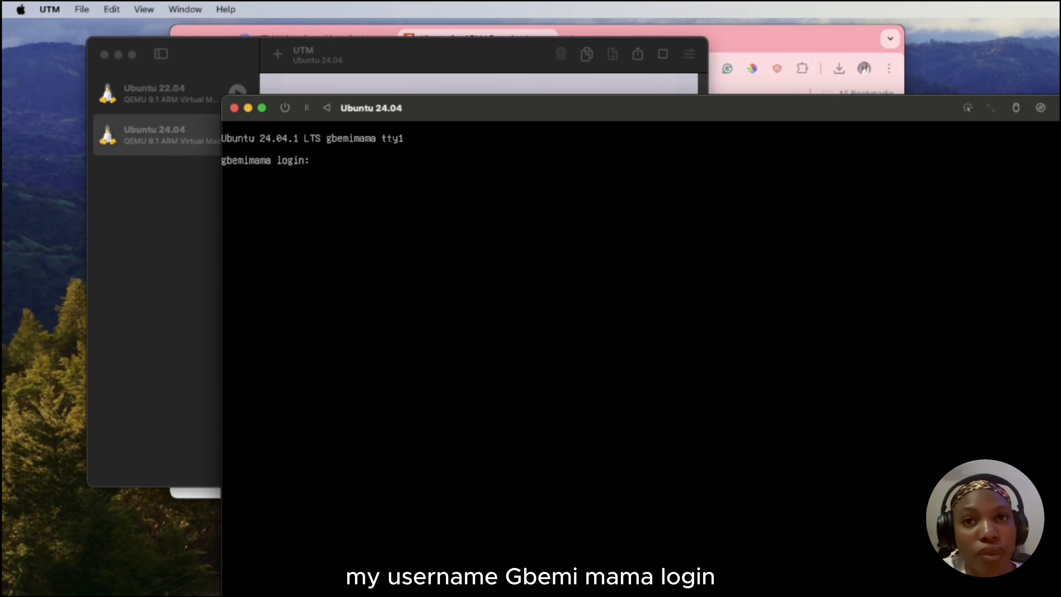
Log in to the installed Ubuntu system at the console with the account's username and password.
text(gbemi)
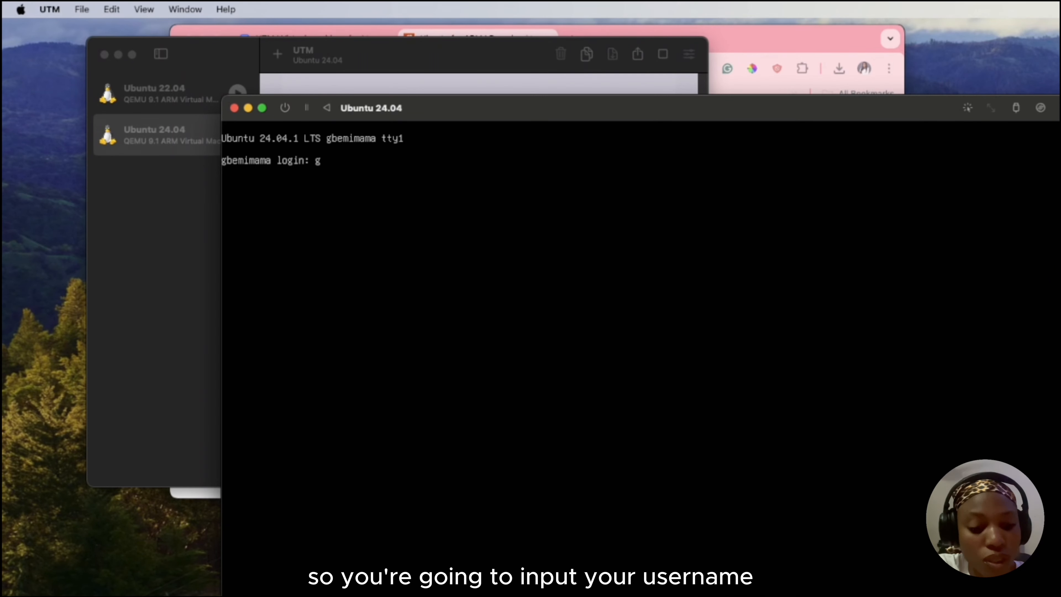
text(mama)
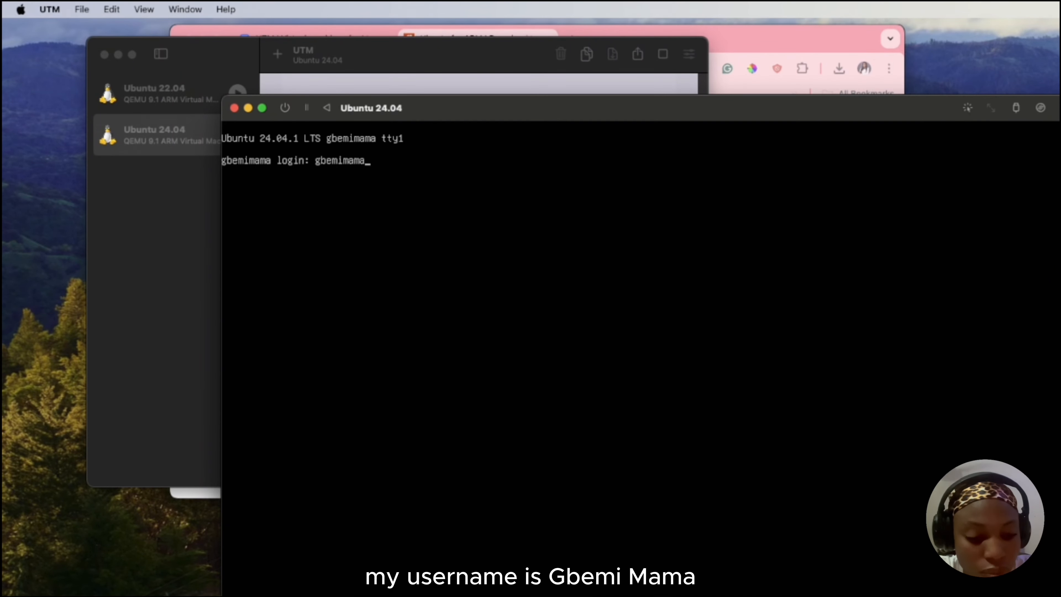
key(Return)
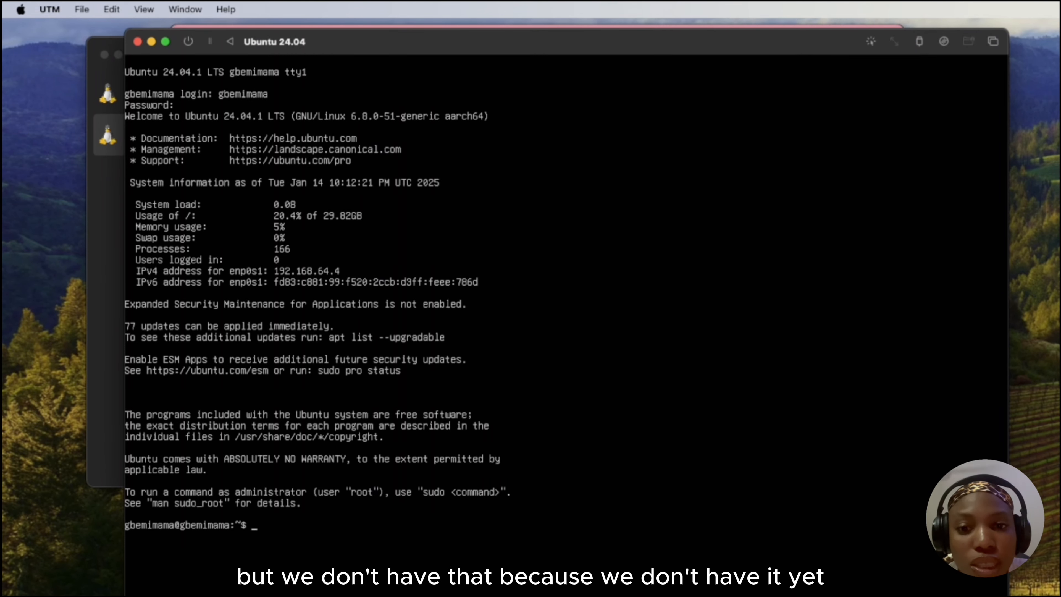
Run sudo apt update in the virtual machine's console and authenticate with the account password.
key(super+Tab)
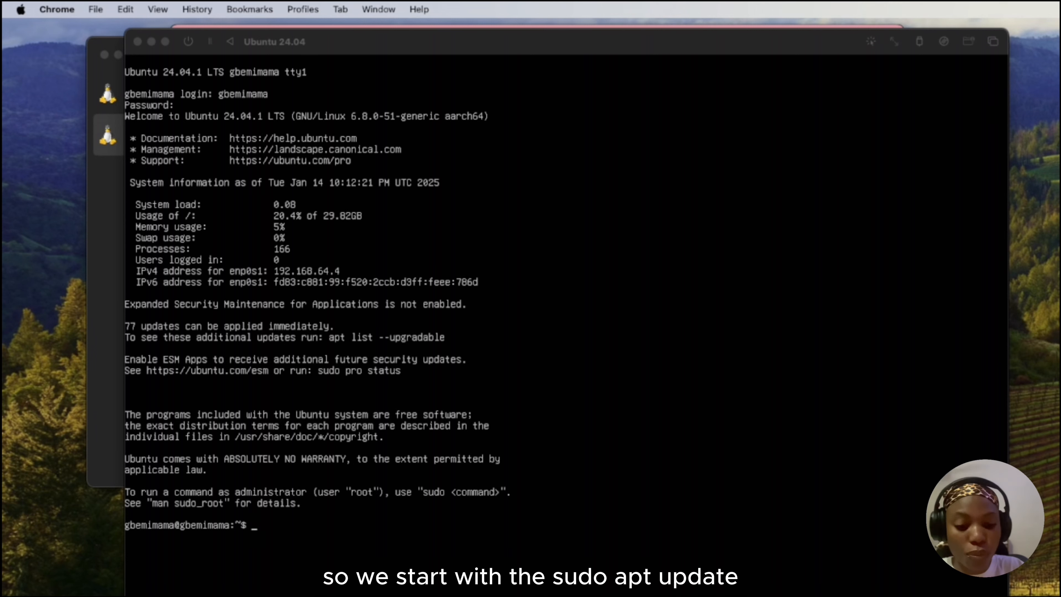
key(super+Tab)
text(sudo apt update)
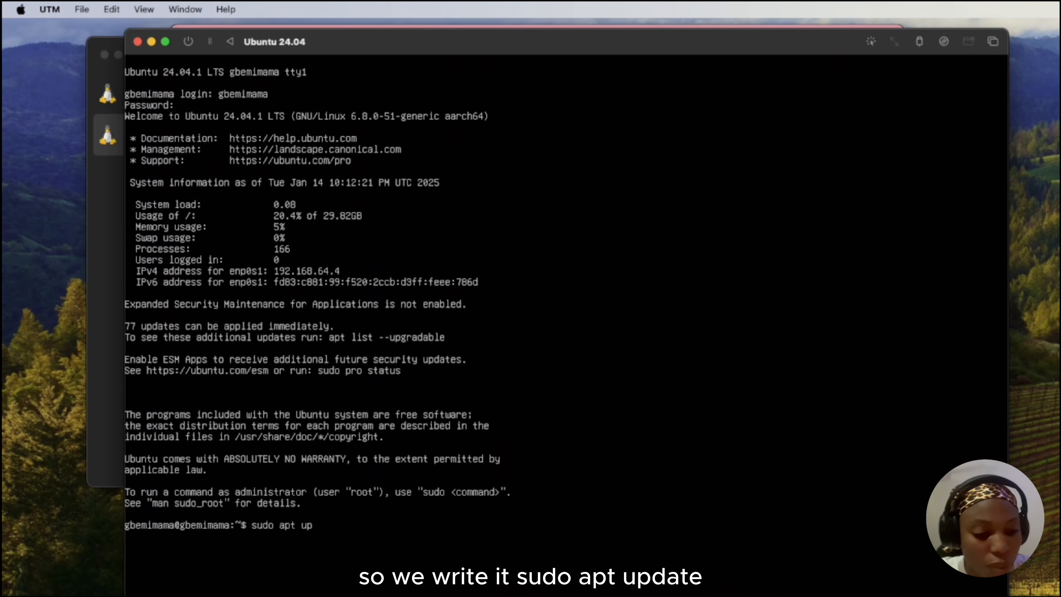
key(Return)
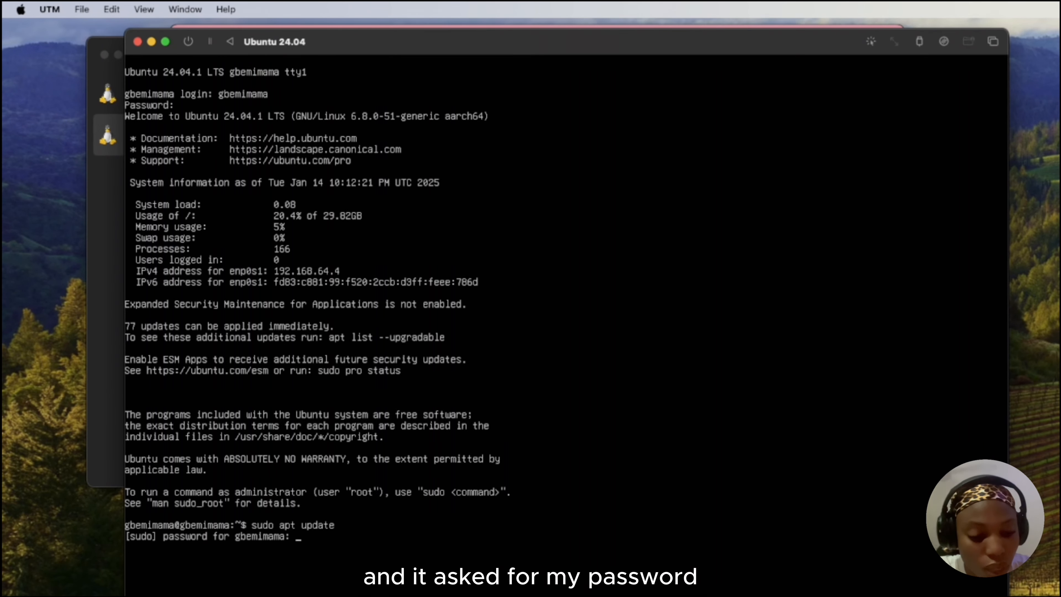
key(Return)
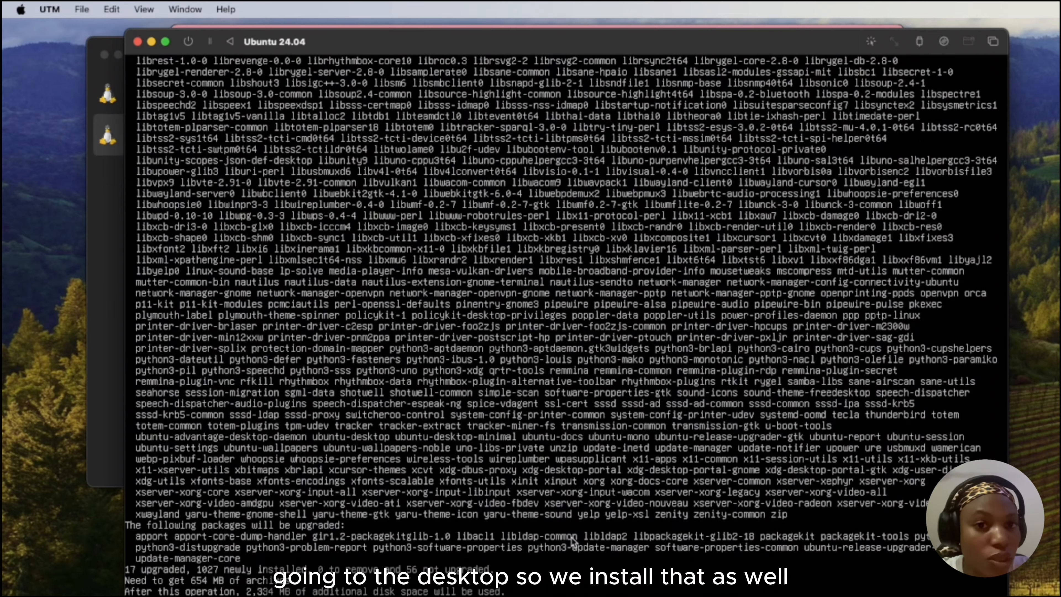
Confirm the installation of the Ubuntu desktop packages and return to the virtual machine's console once it completes.
text(y)
key(Return)
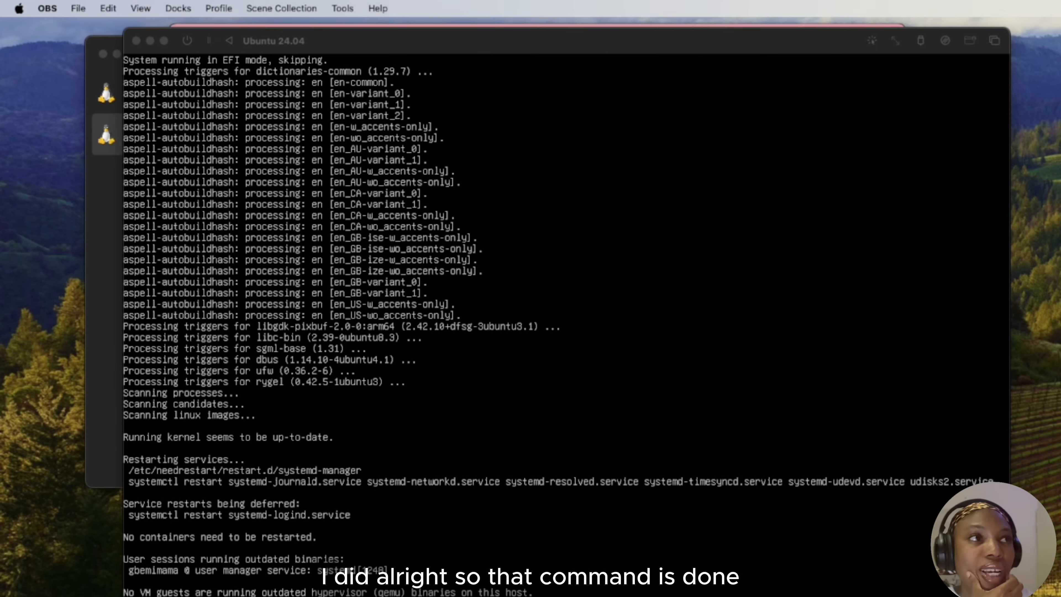
click(613, 493)
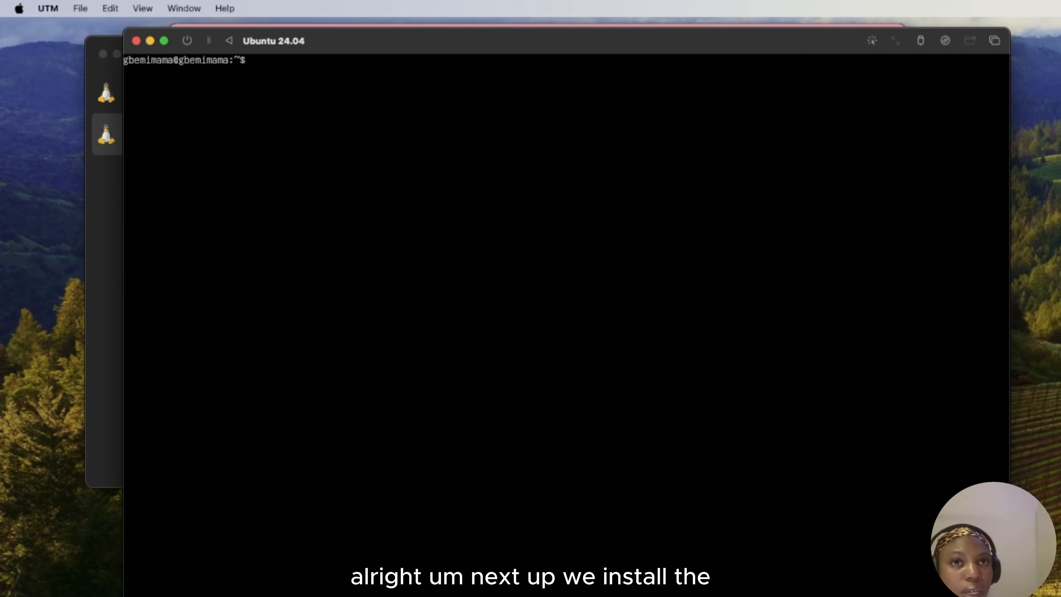
Restart the virtual machine from its console with sudo reboot now.
text(sudo r)
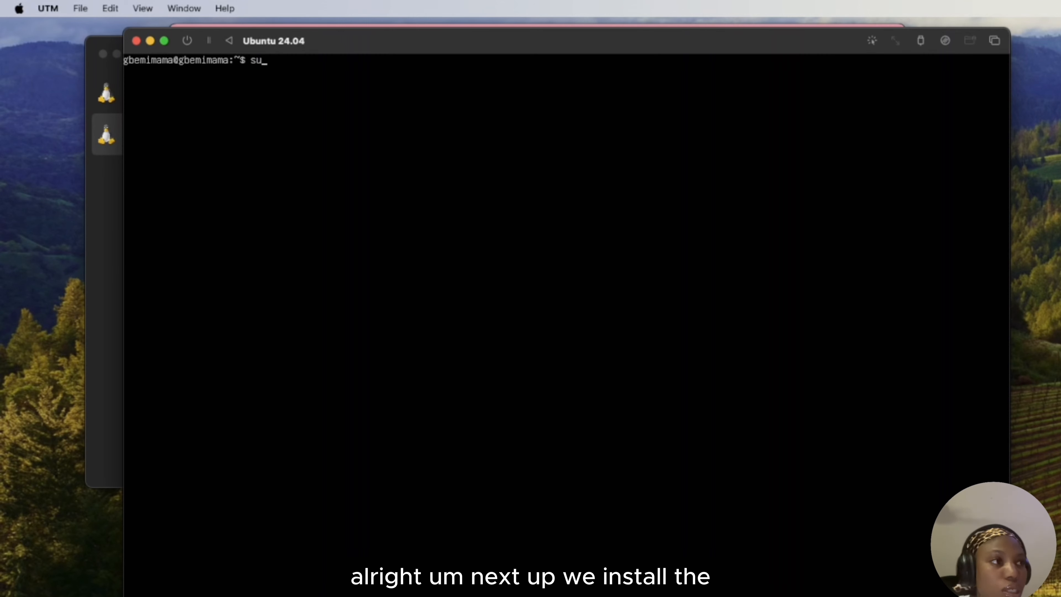
text(eboot now)
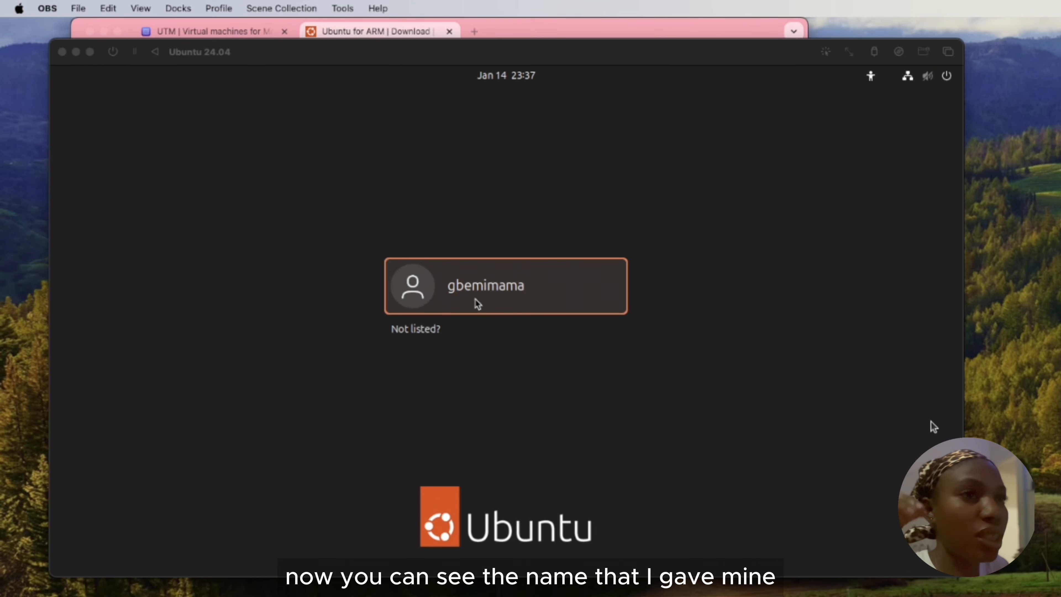
Log in to the Ubuntu desktop by choosing the listed account and entering its password.
click(537, 300)
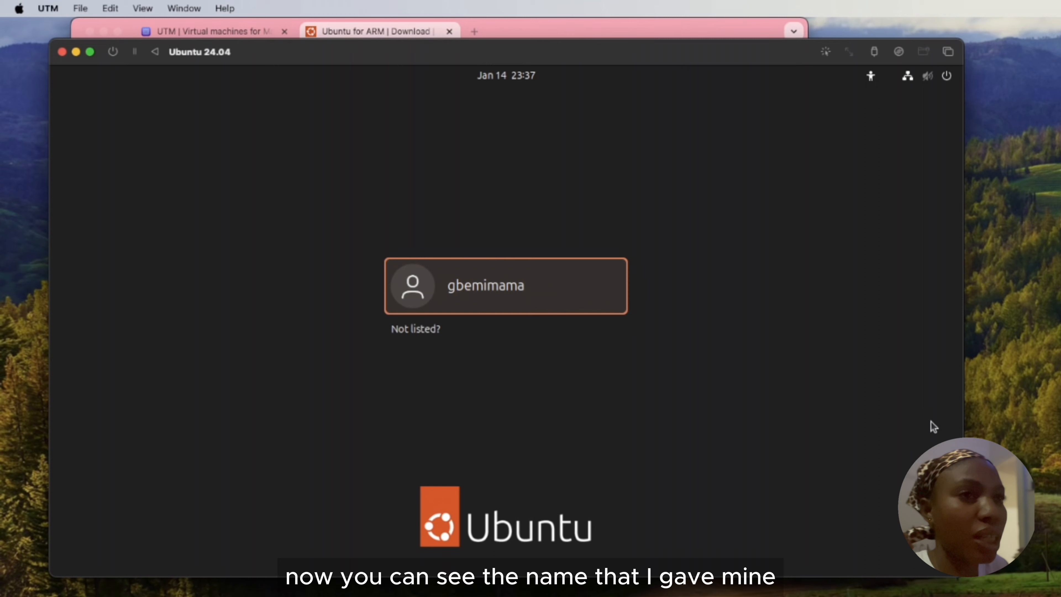
click(540, 302)
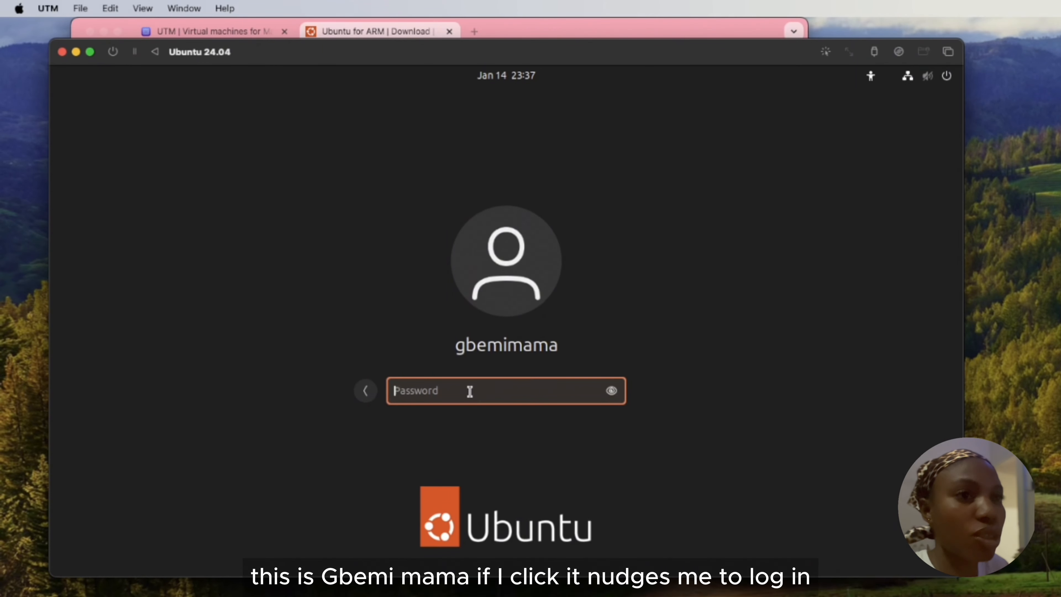
text(*****)
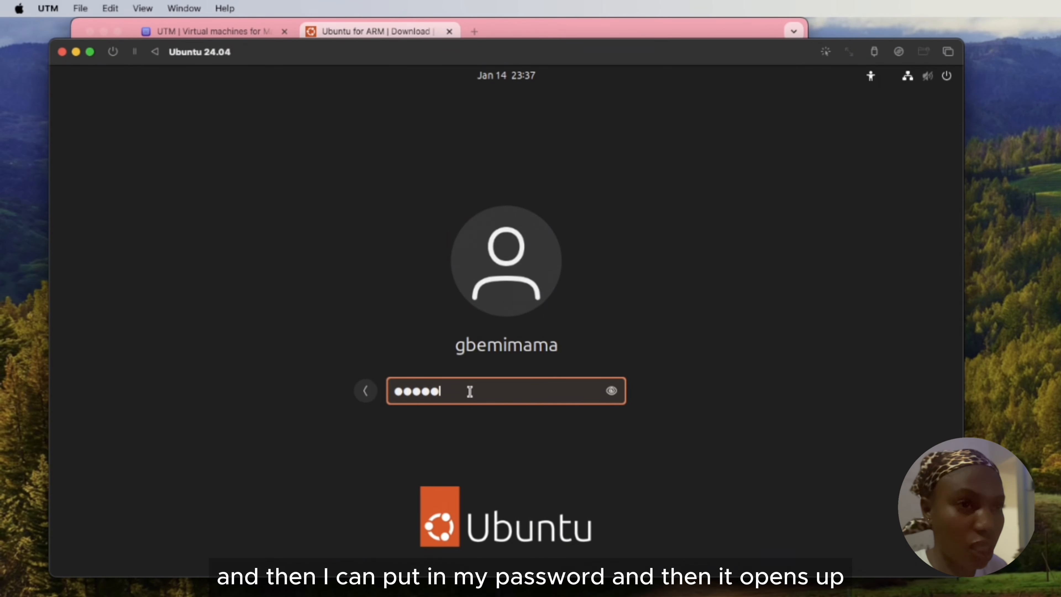
key(Return)
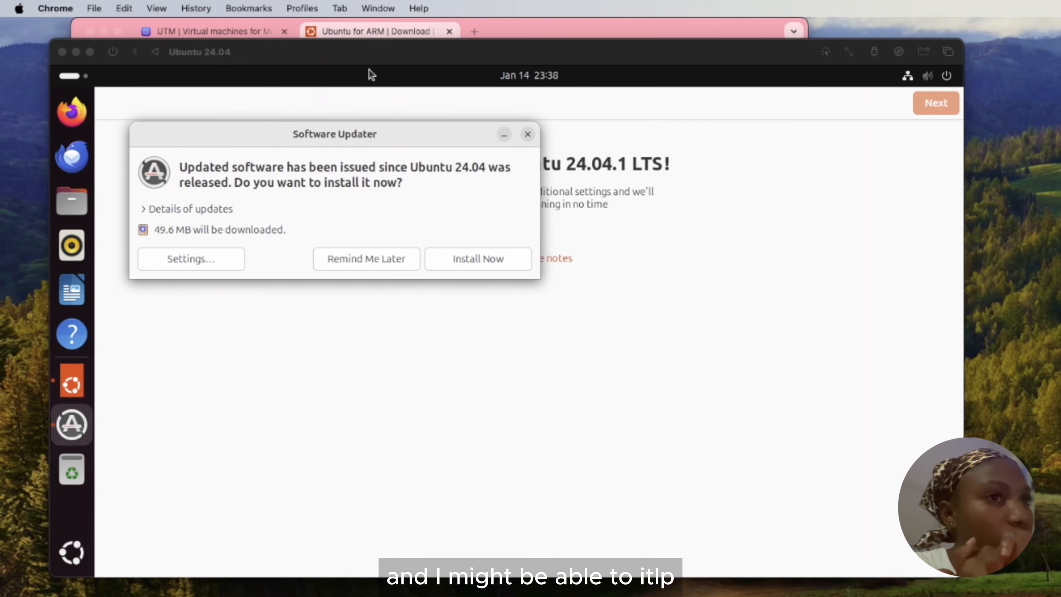
Postpone the software update offered on the Ubuntu desktop so it reminds again later.
click(366, 259)
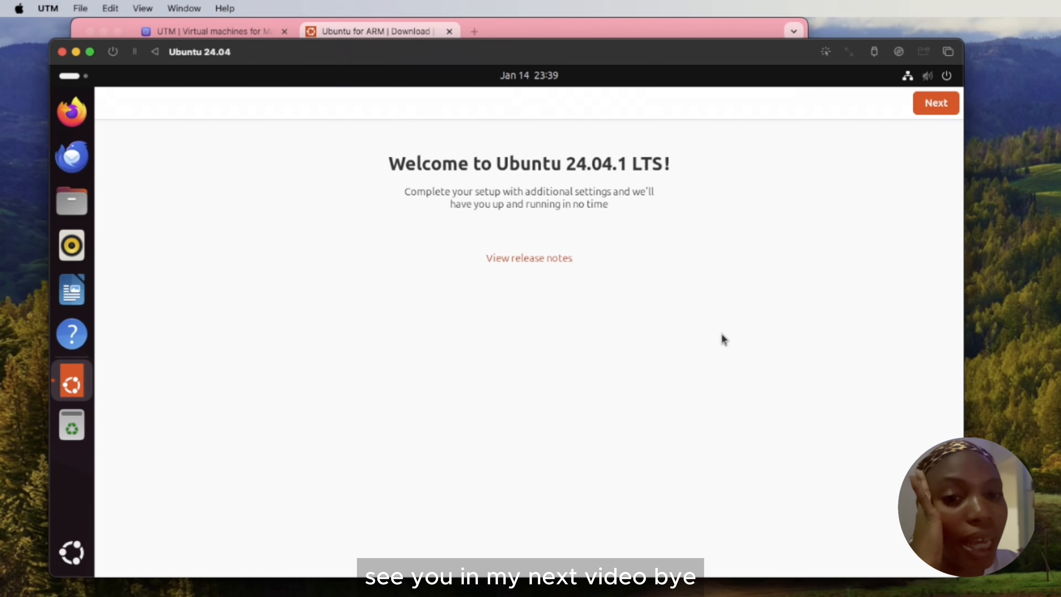
key(super+Tab)
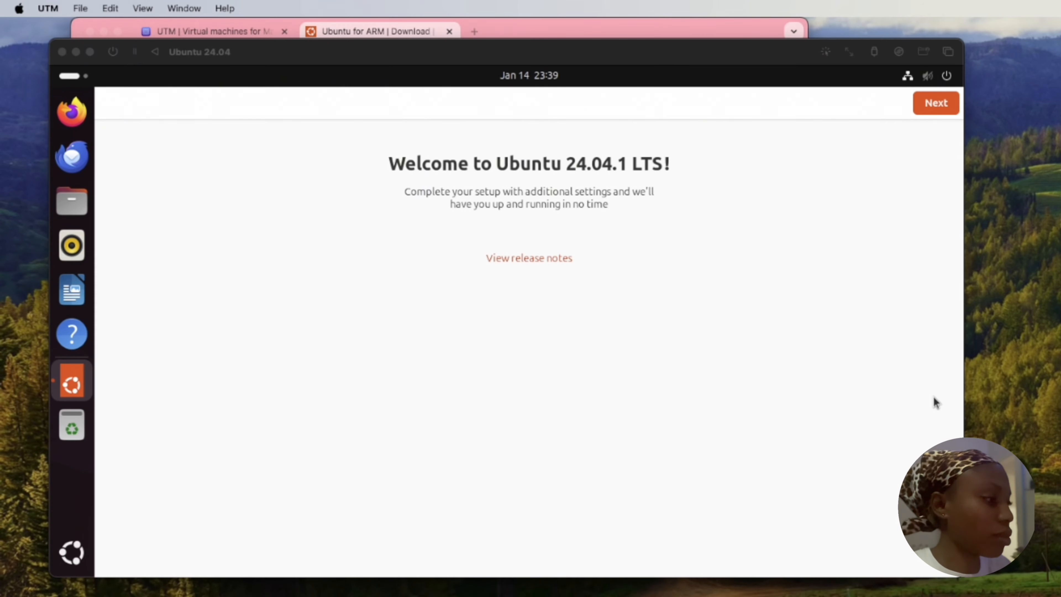